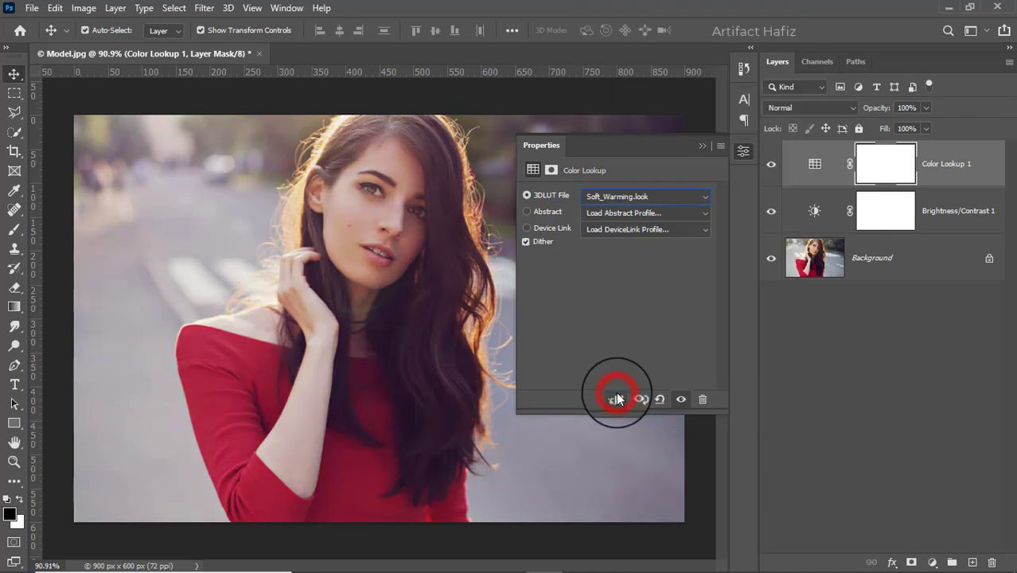
Set the Color Lookup 1 layer's blend mode to Luminosity and toggle its visibility to compare the effect.
click(701, 148)
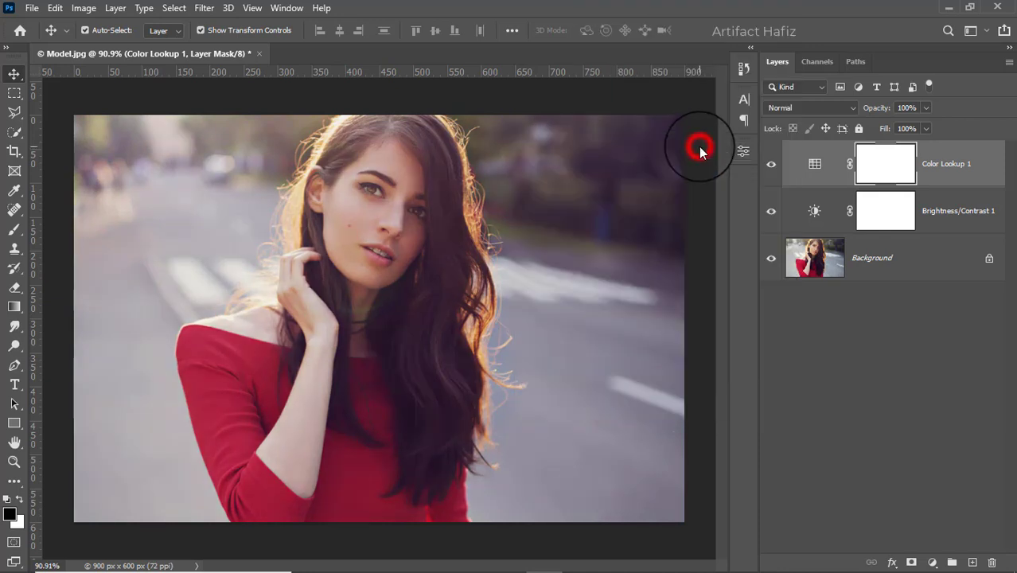
click(781, 107)
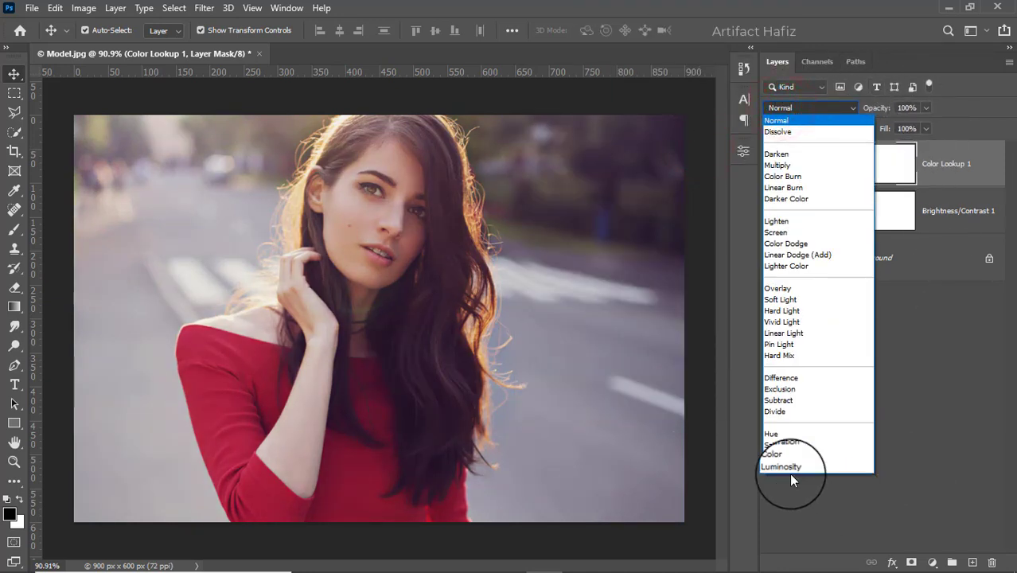
click(781, 466)
click(770, 164)
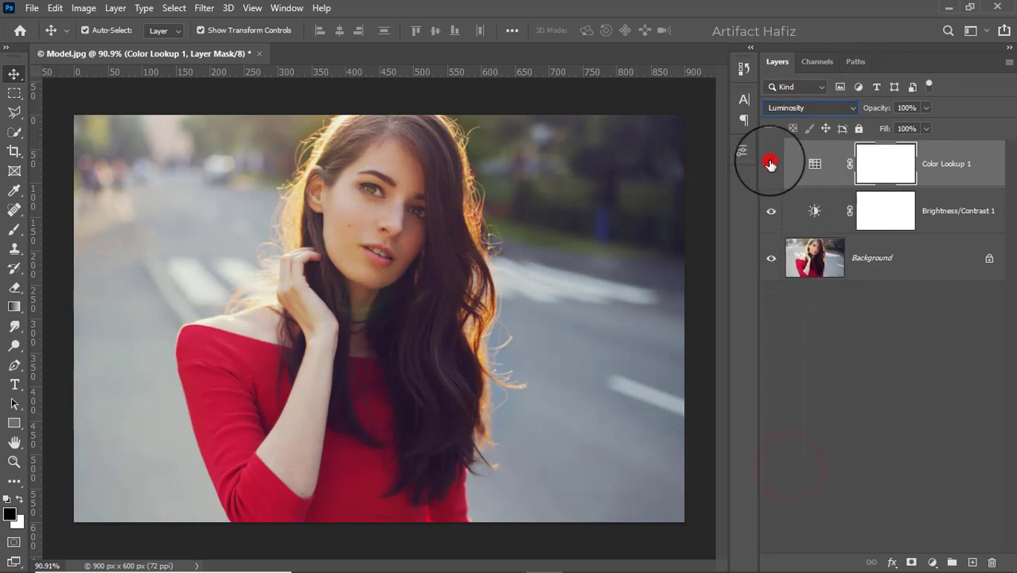
click(770, 164)
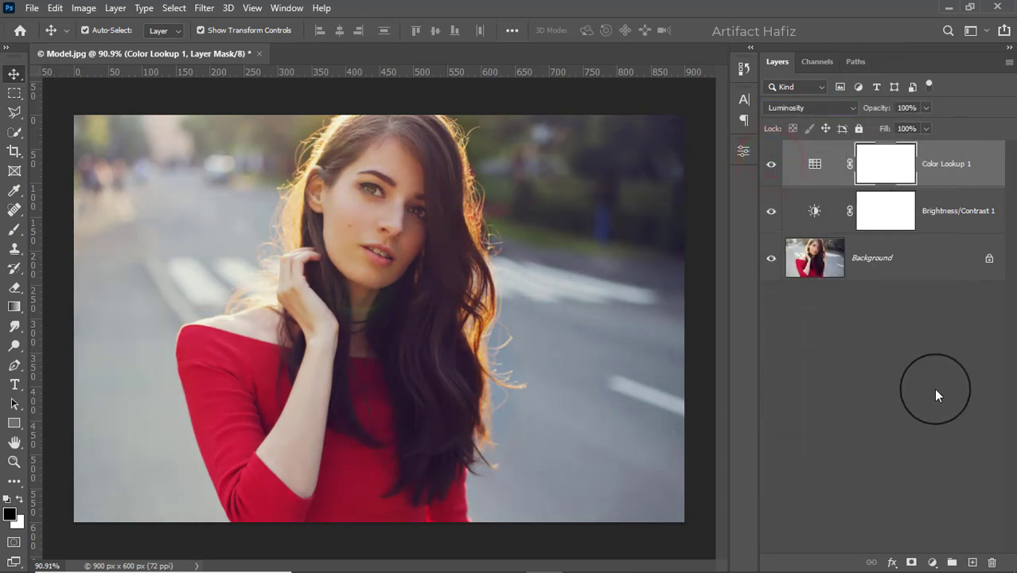
Add a Curves adjustment layer, raising the highlights of the RGB curve and anchoring its shadows with a second point.
click(933, 562)
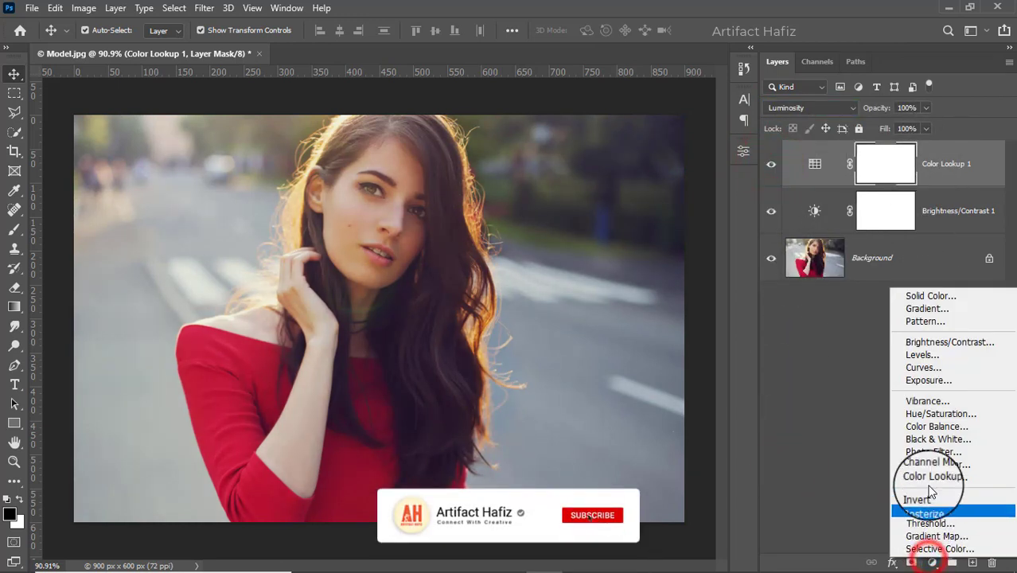
click(923, 365)
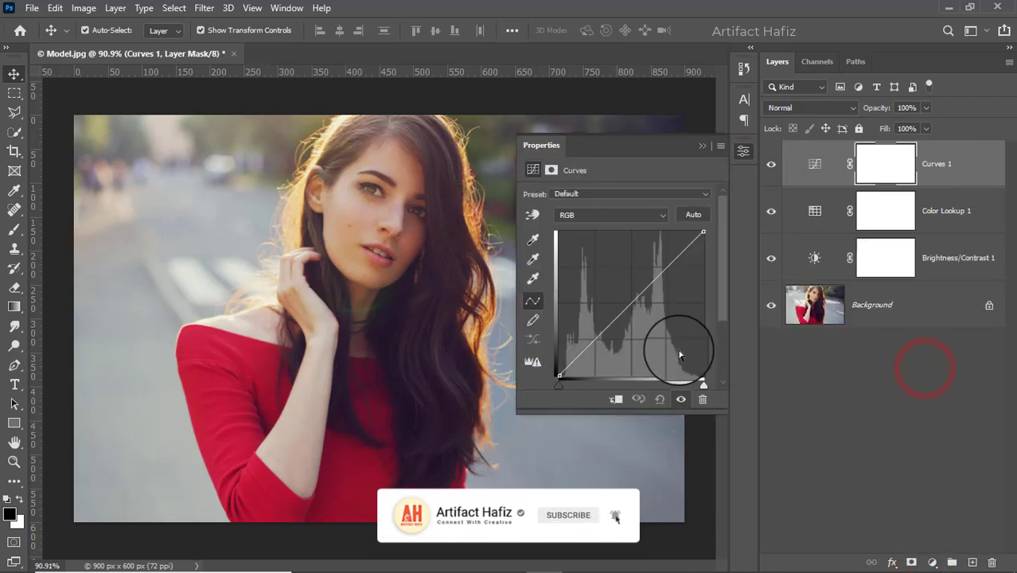
click(560, 375)
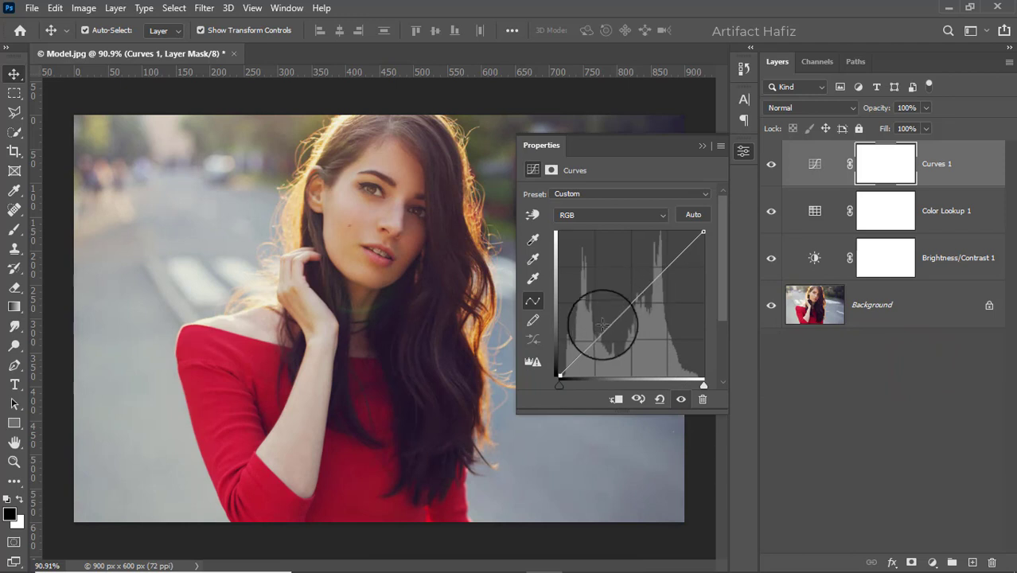
click(667, 266)
drag(668, 267, 667, 256)
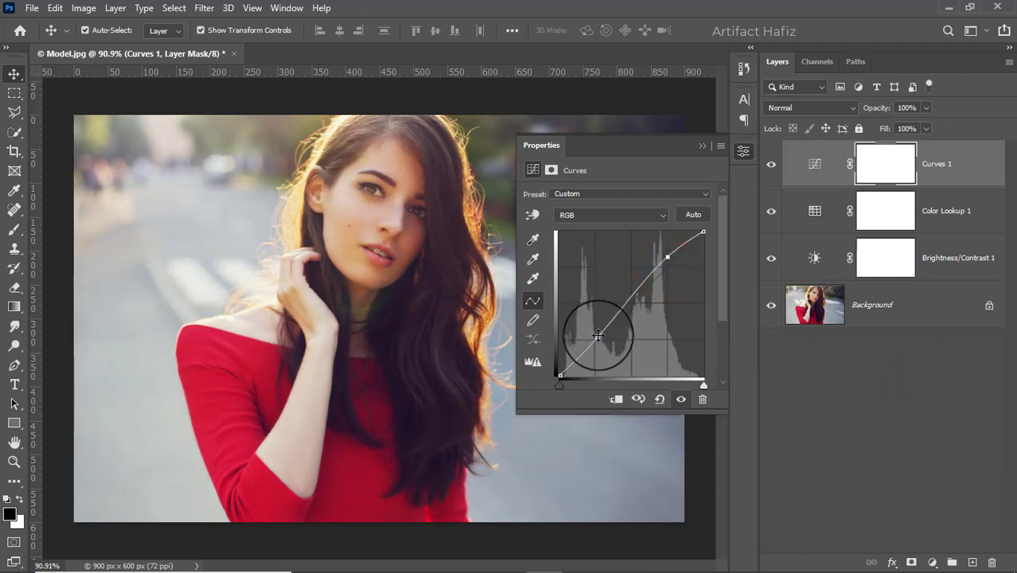
drag(597, 338, 595, 340)
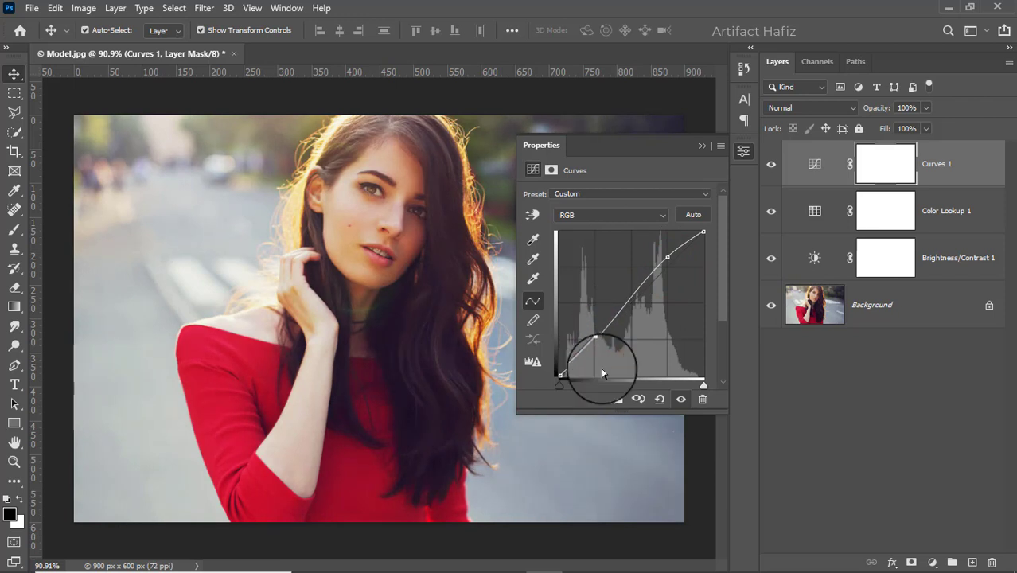
click(698, 146)
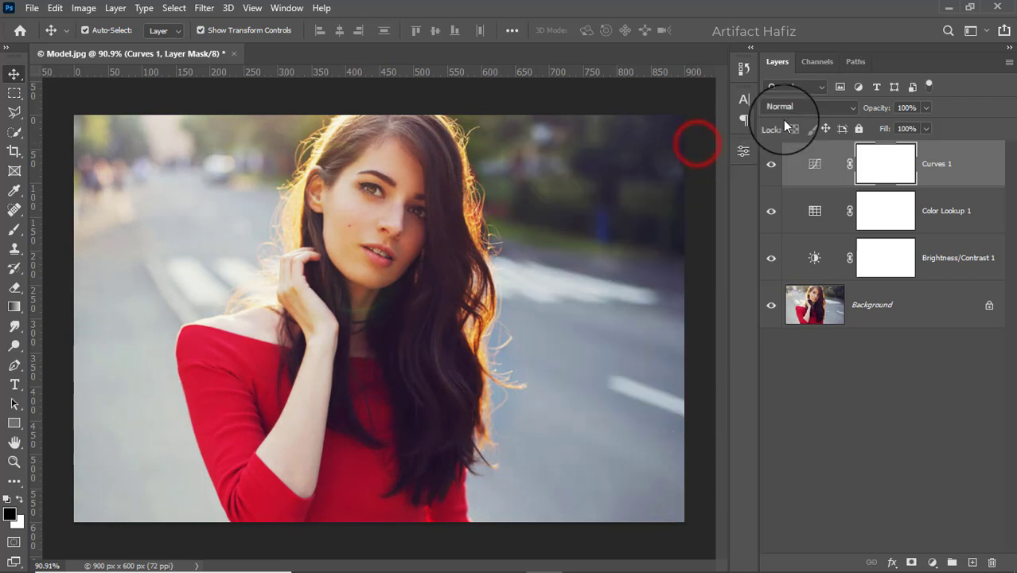
Blend the Curves 1 layer in Luminosity mode and toggle its visibility to compare before and after.
click(792, 110)
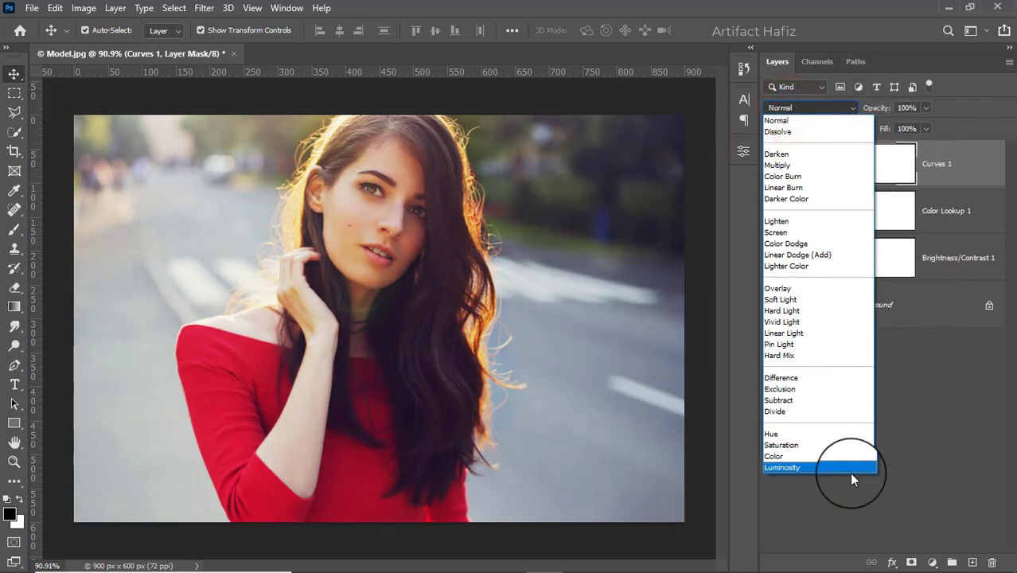
click(782, 468)
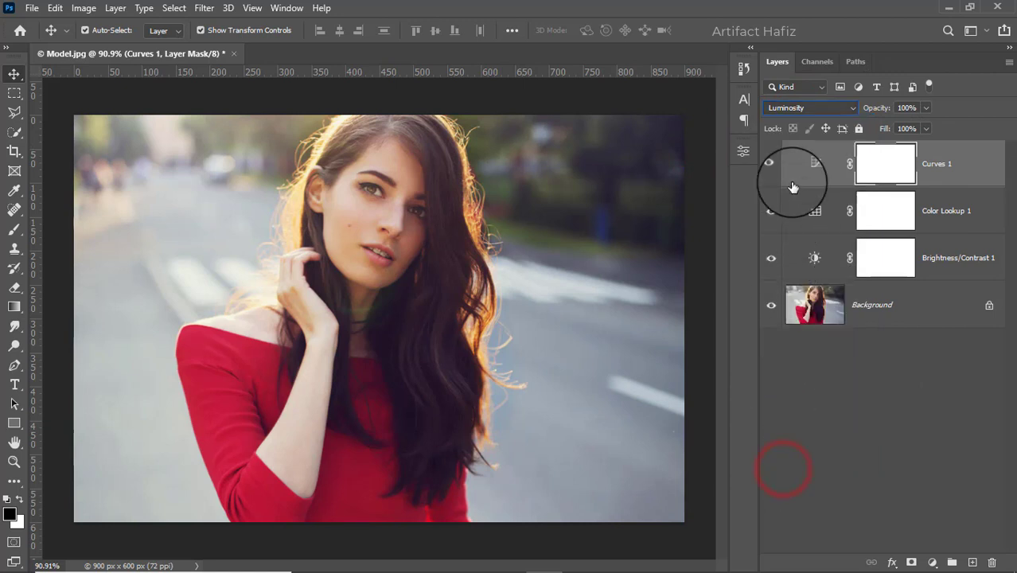
click(771, 164)
click(771, 164)
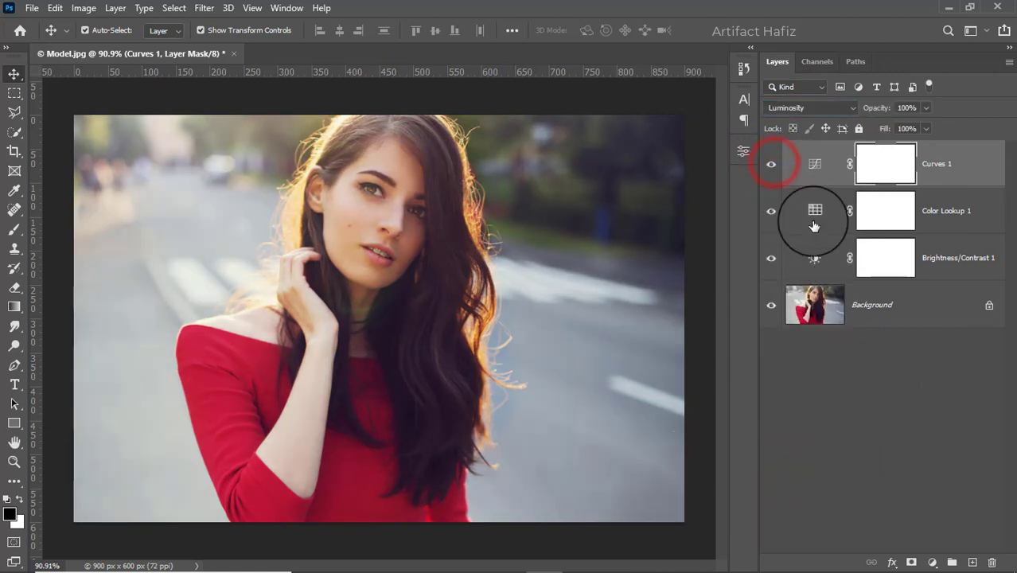
Add a Levels adjustment layer above the Curves layer with the black input level set to 7.
click(930, 561)
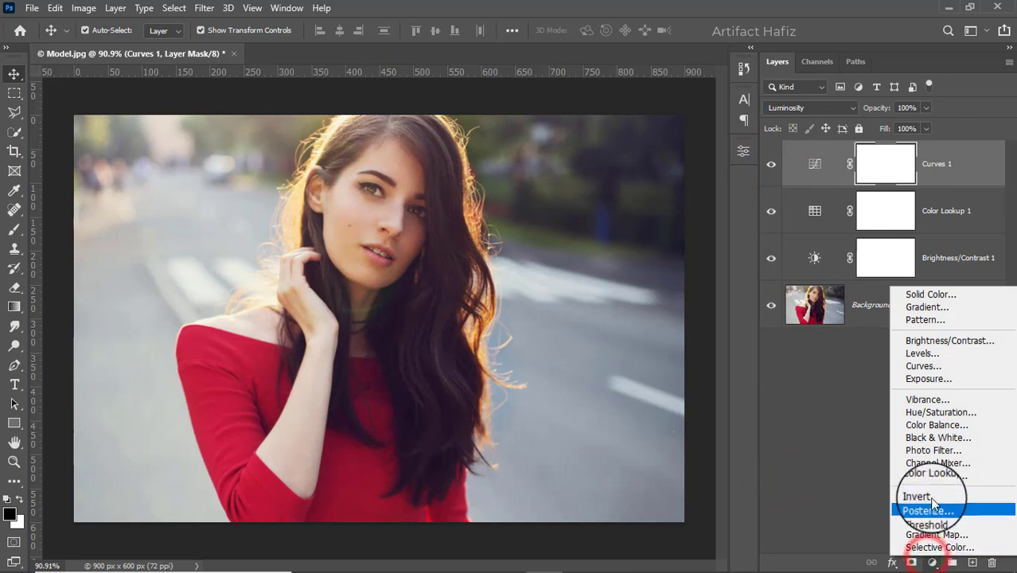
click(921, 353)
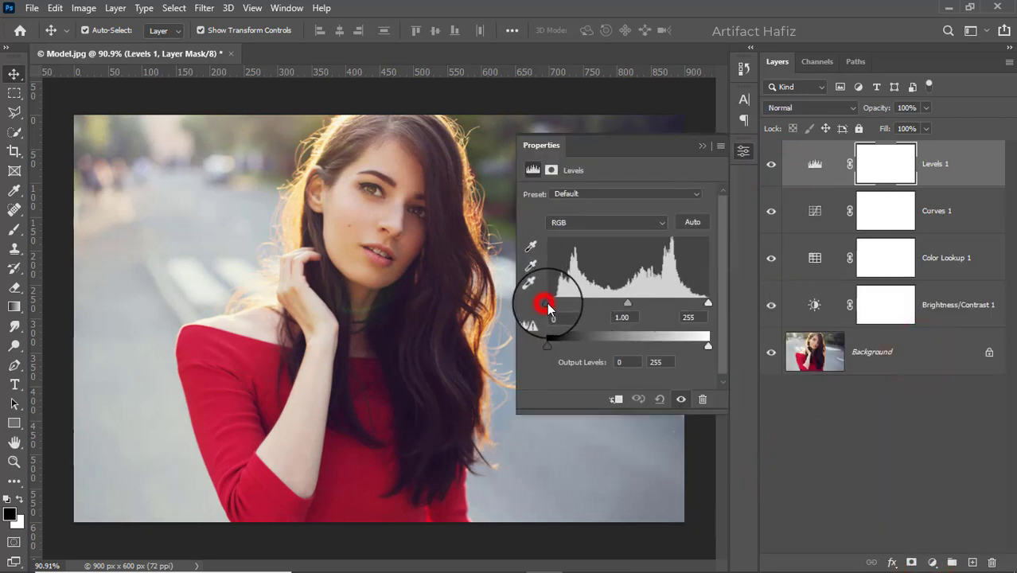
drag(548, 303, 552, 307)
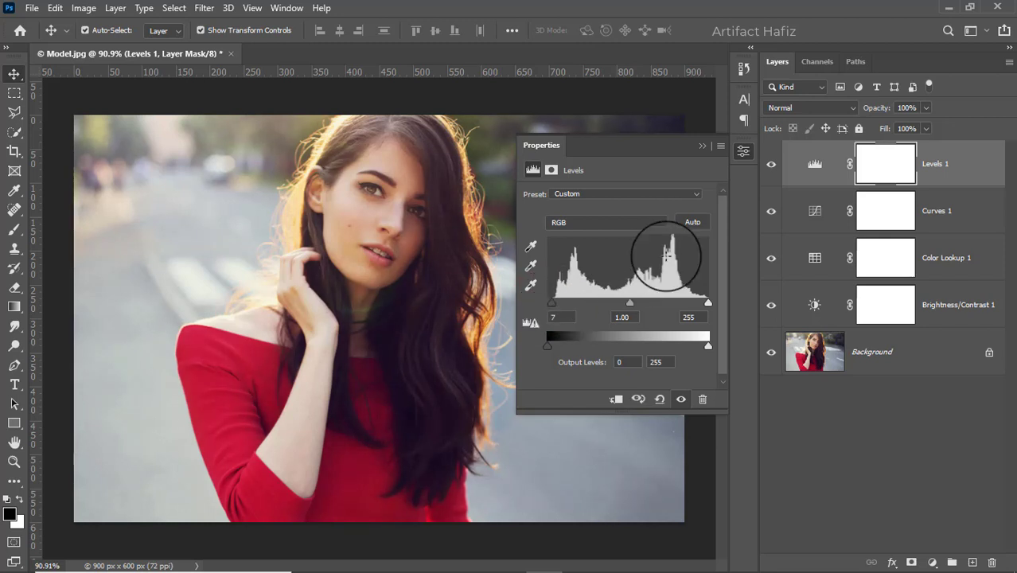
click(704, 147)
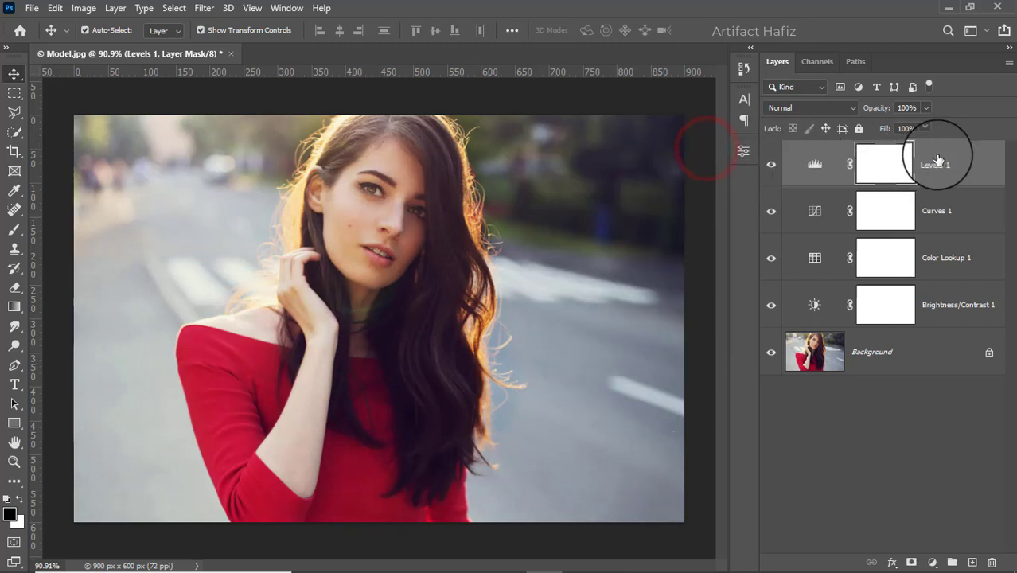
Stamp all visible layers into a new top layer and convert it for Smart Filters.
click(942, 158)
key(ctrl+alt+shift+e)
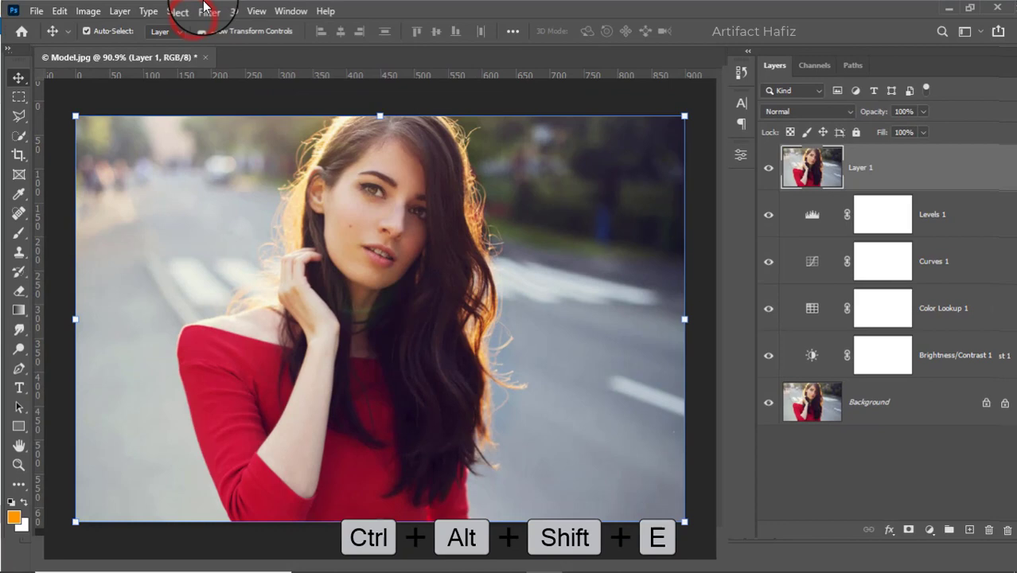
click(206, 10)
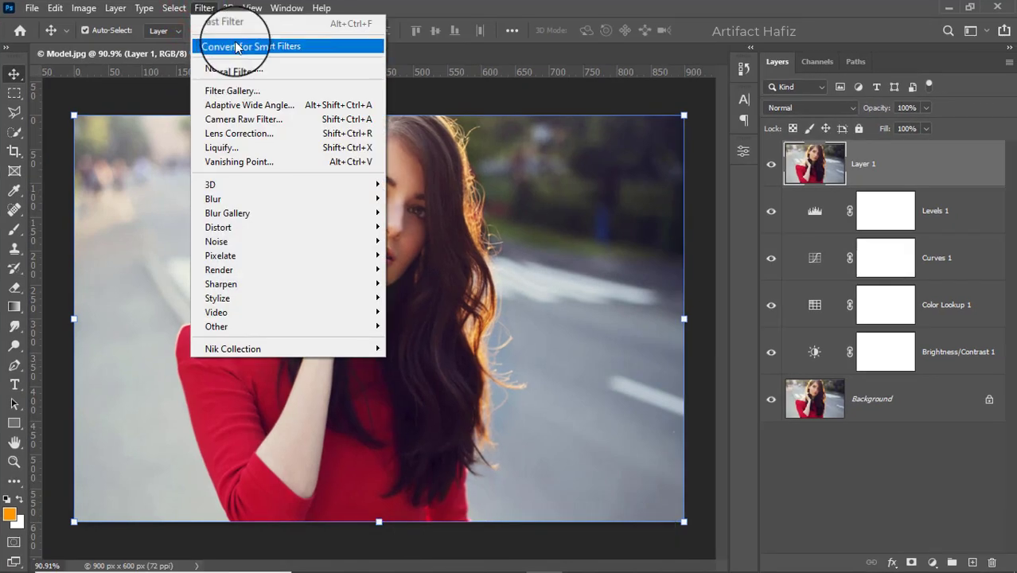
click(235, 47)
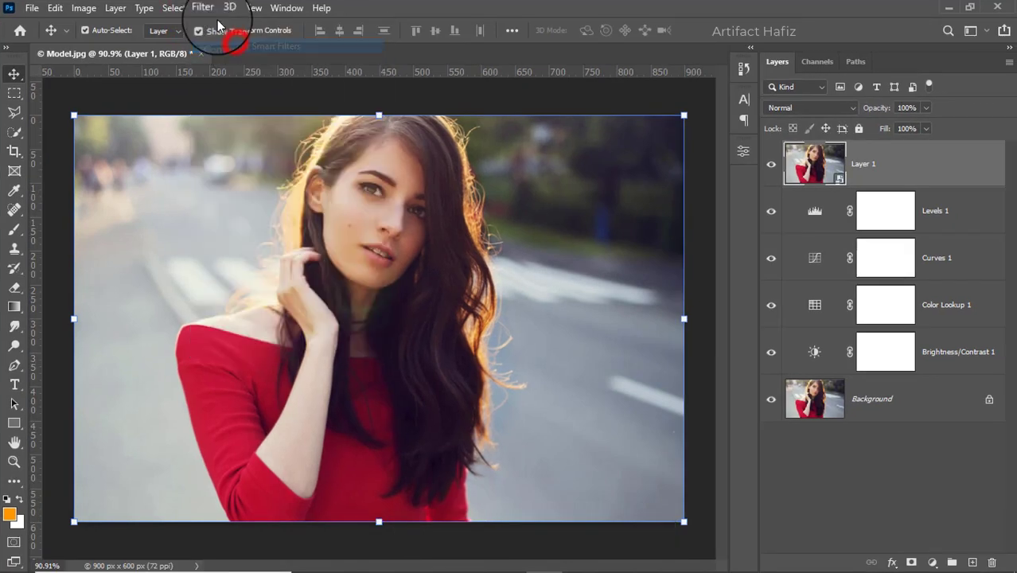
Apply Camera Raw Basic adjustments: Highlights -37, Shadows +5, Whites +7, Blacks +20, Texture -5, Clarity +5 and Dehaze +5.
click(204, 8)
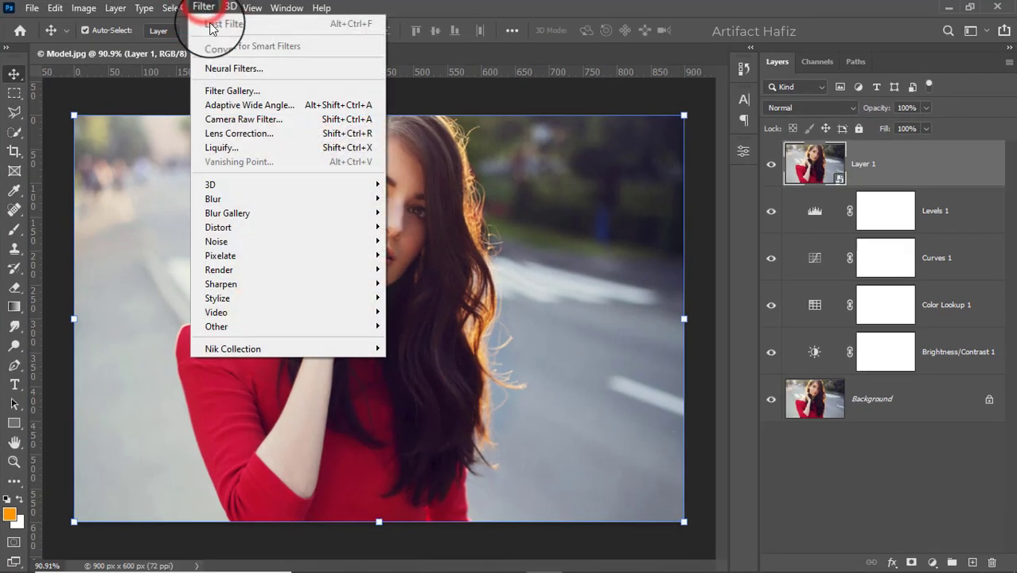
click(229, 119)
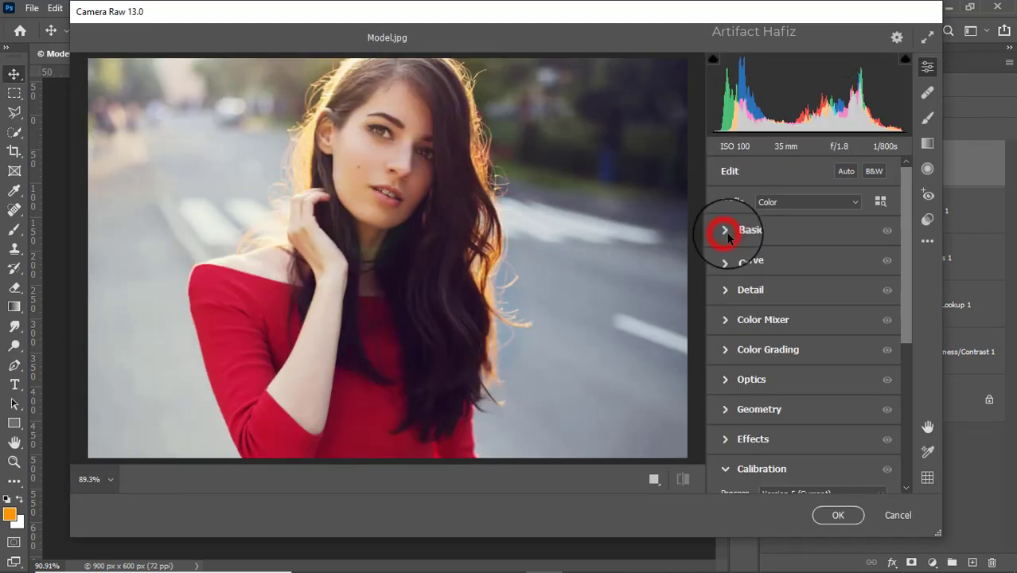
click(726, 232)
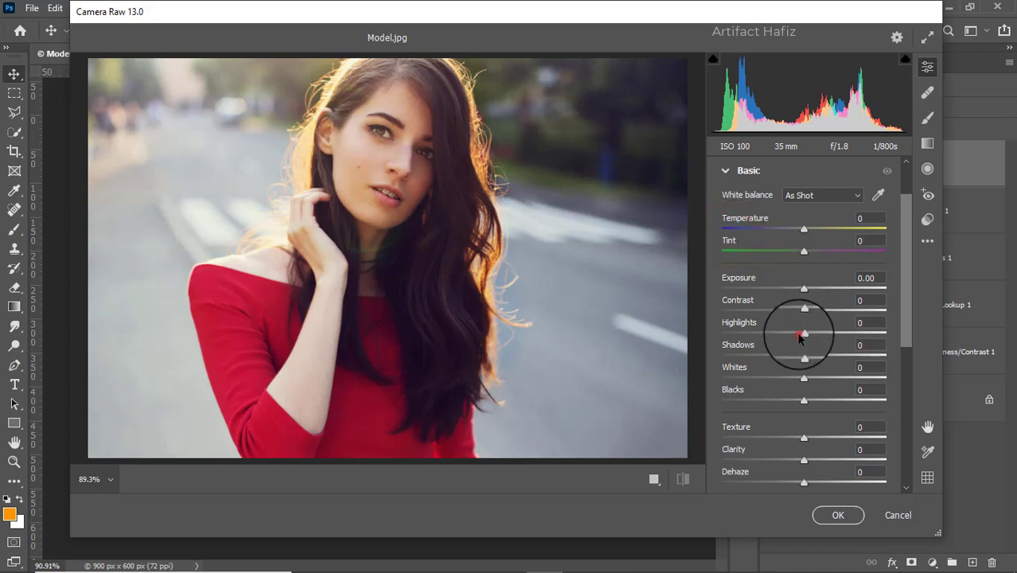
drag(799, 336, 819, 406)
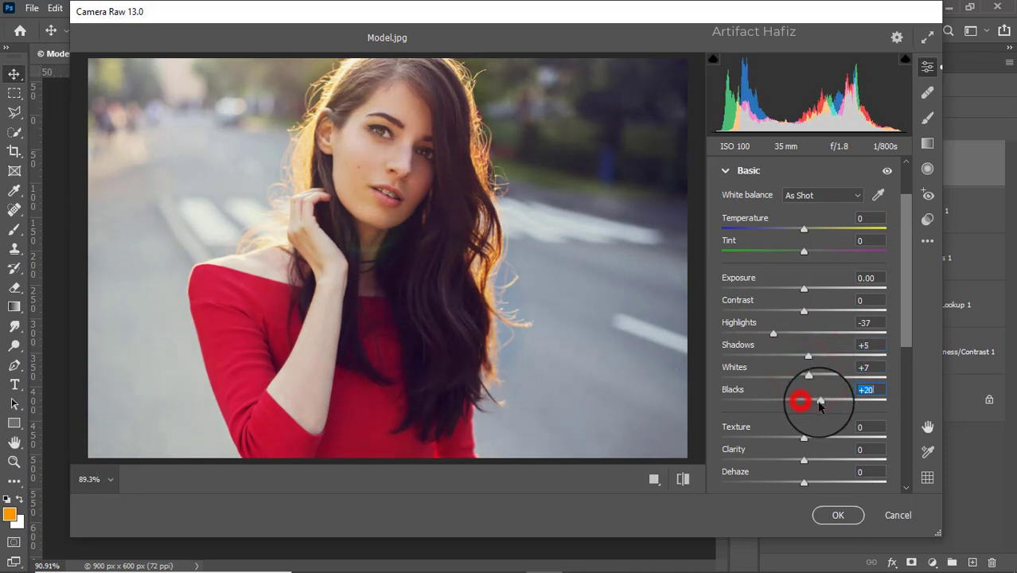
scroll(807, 363, down, 3)
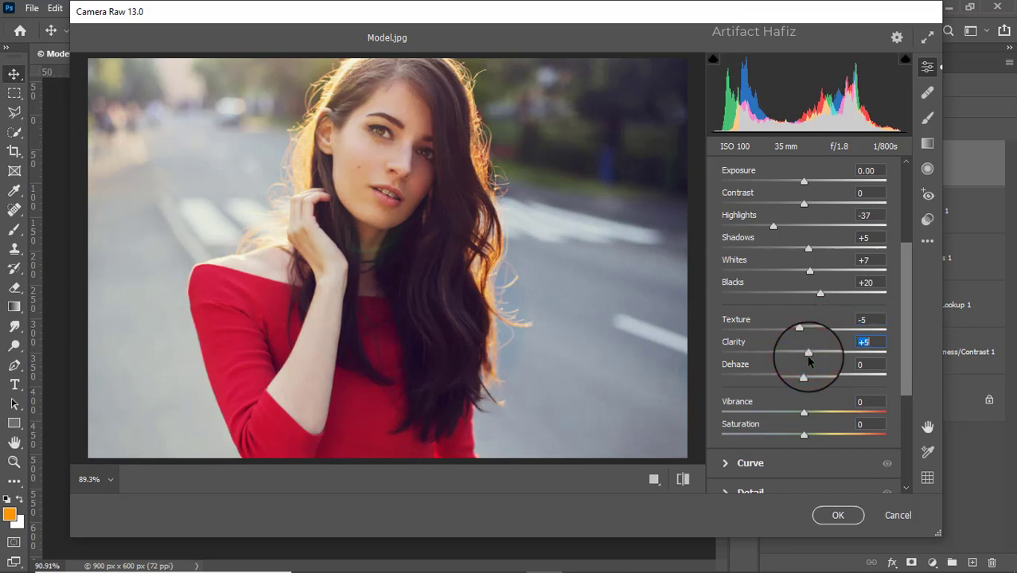
mouse_move(803, 377)
mouse_down()
mouse_move(821, 372)
mouse_move(808, 388)
mouse_up()
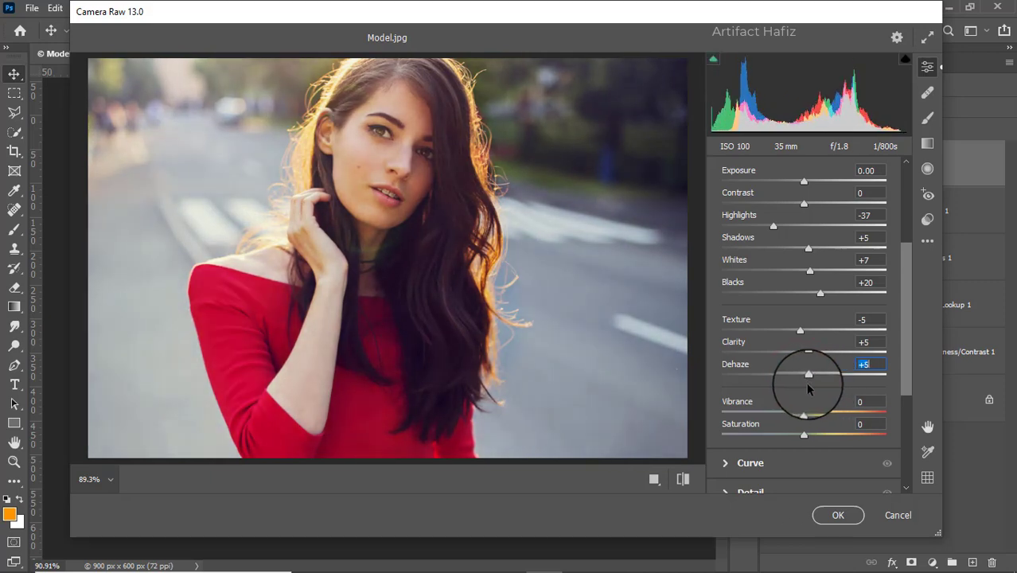
Raise the black point of the blue channel's point curve to an output of 3.
scroll(807, 366, down, 4)
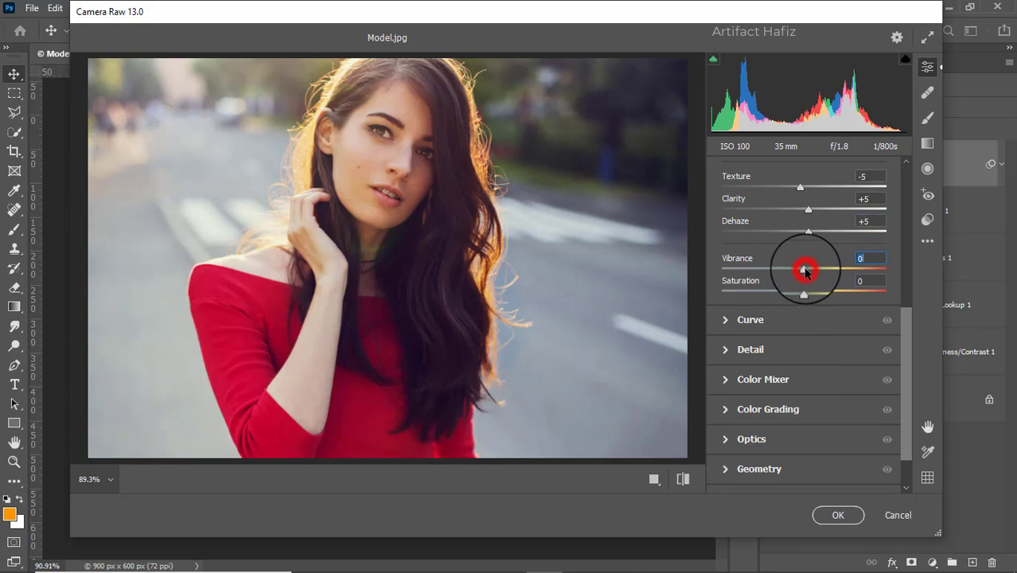
click(762, 321)
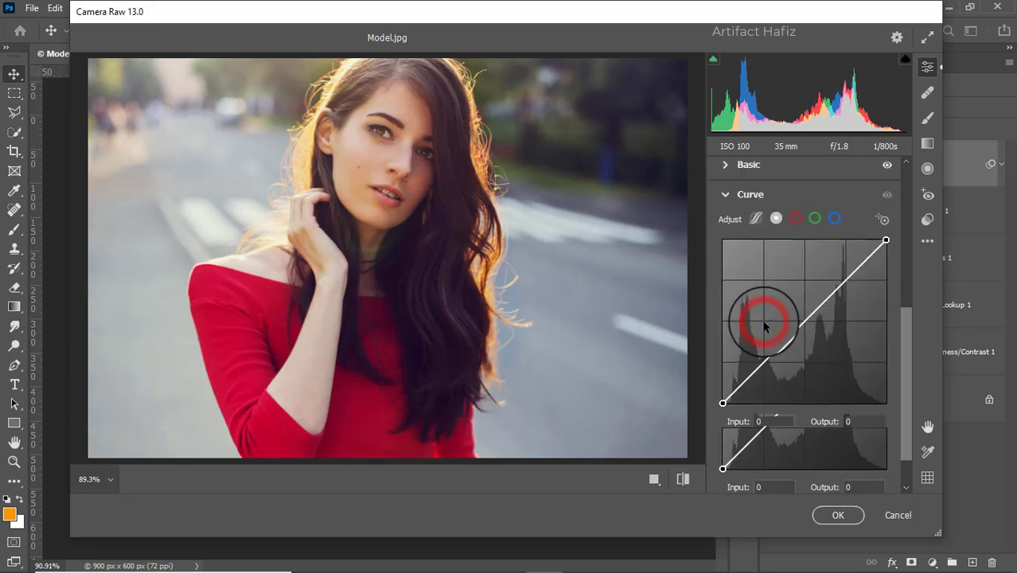
click(834, 218)
mouse_move(722, 403)
mouse_down()
mouse_move(731, 401)
mouse_move(727, 391)
mouse_move(723, 402)
mouse_up()
Set the Detail adjustments to Sharpening 5, Noise Reduction 6 and Color Noise Reduction 10.
scroll(794, 375, down, 3)
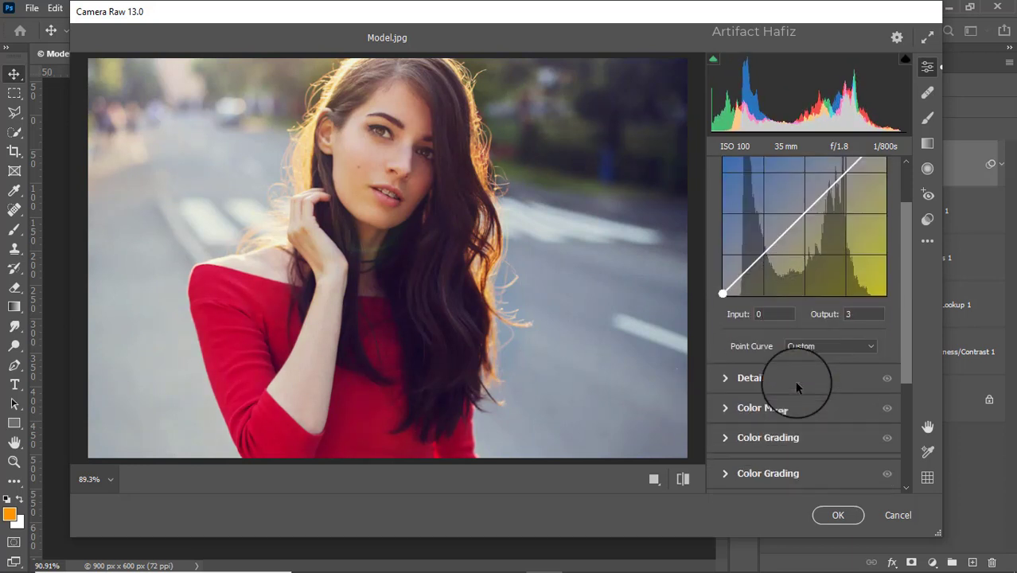
click(794, 385)
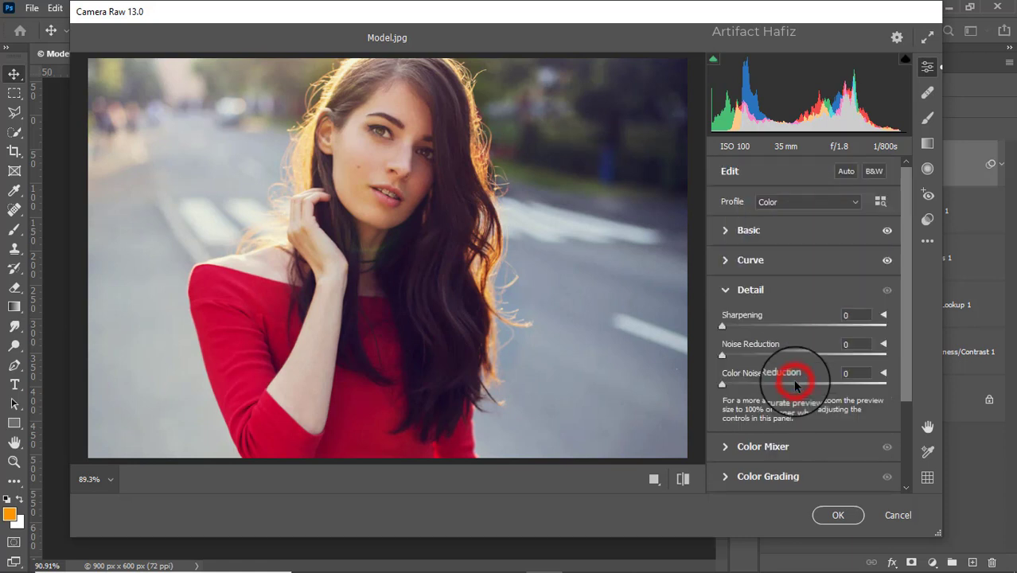
click(724, 326)
drag(726, 328, 737, 386)
click(991, 399)
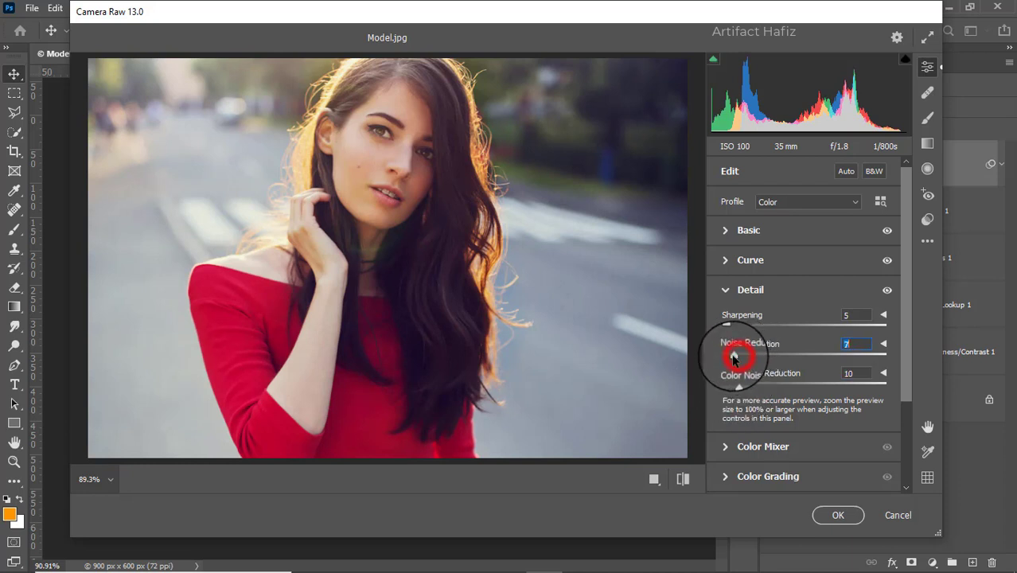
Set the Color Mixer saturation to Reds +3, Oranges -5, Yellows -14, Greens -100, Aquas +13 and Blues +14.
scroll(744, 338, down, 3)
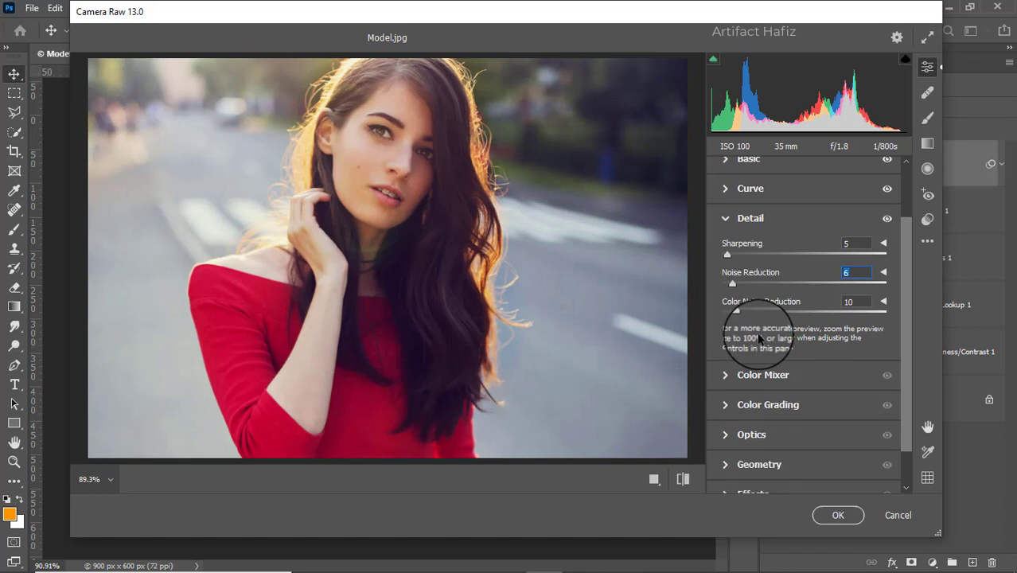
click(759, 341)
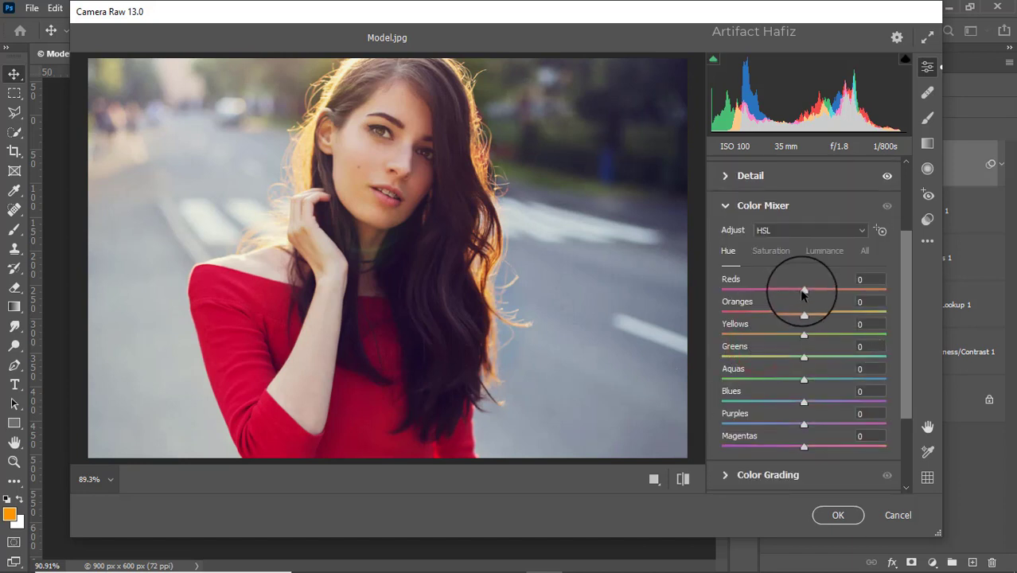
click(777, 251)
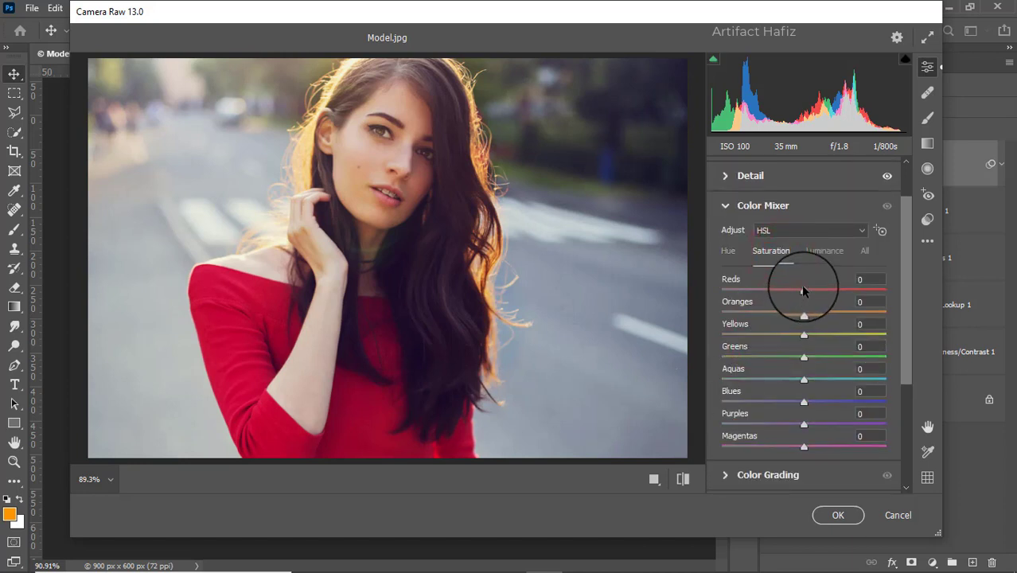
drag(805, 292, 749, 336)
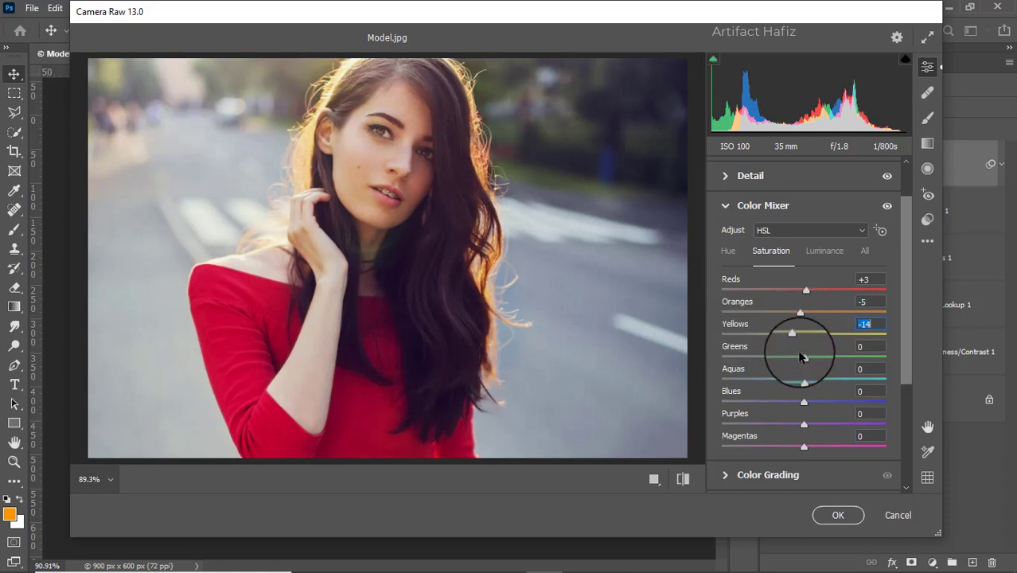
drag(804, 358, 700, 360)
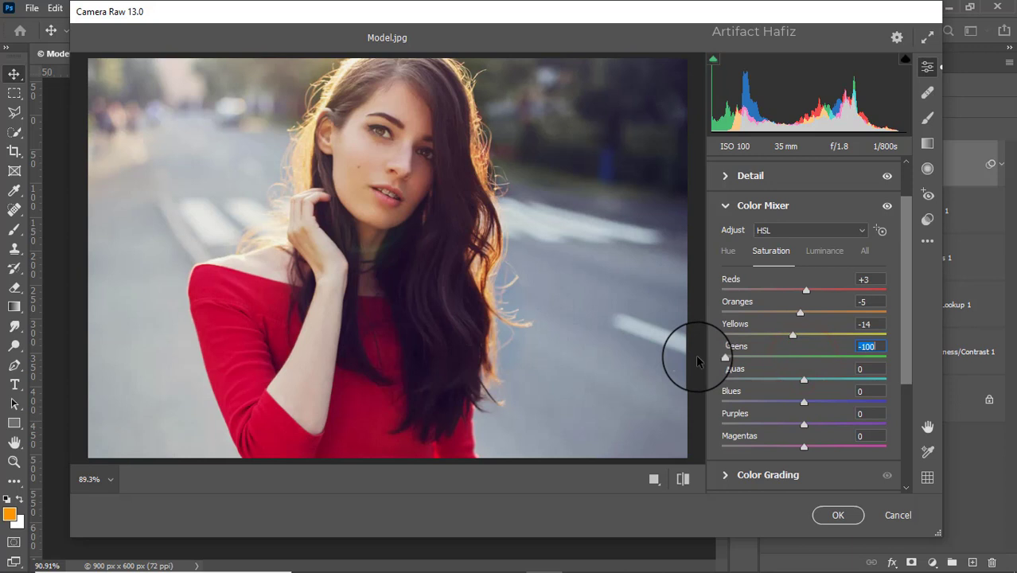
drag(803, 380, 815, 419)
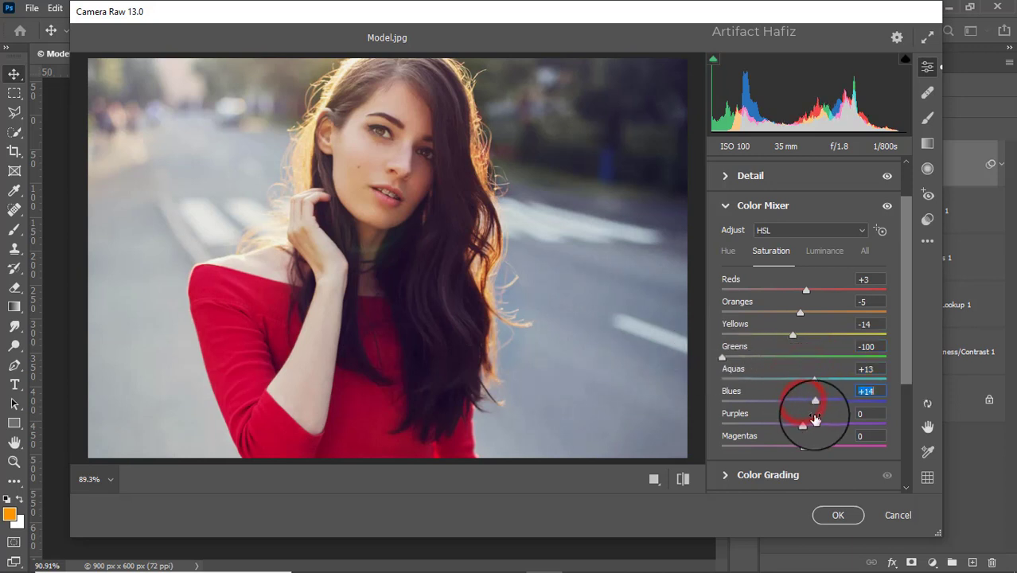
Set the Color Mixer luminance to Reds +5, Oranges -6, Greens -12, Aquas -6 and Blues -2, and the hue of Aquas and Blues to -100.
click(828, 253)
drag(802, 290, 795, 358)
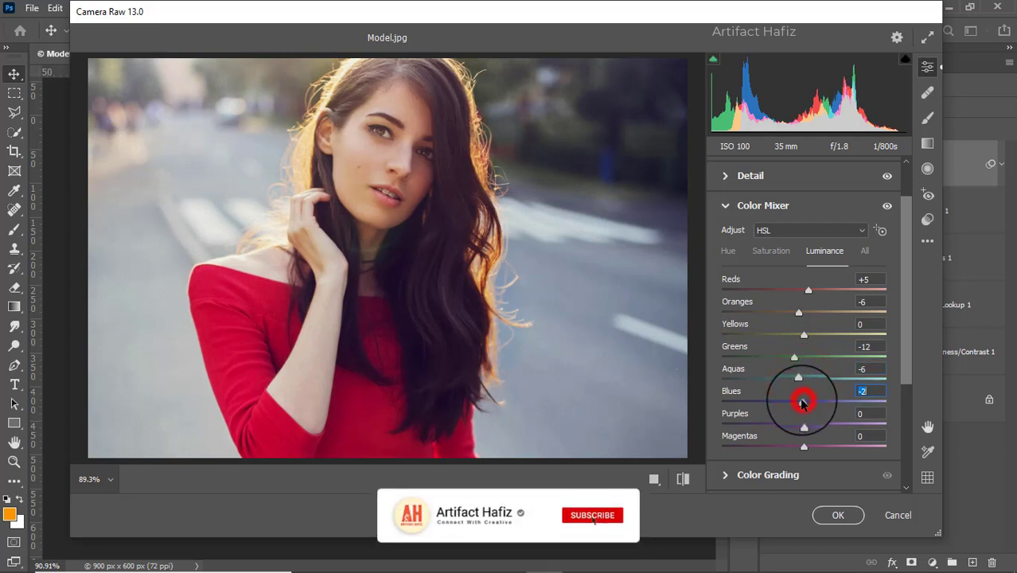
click(728, 251)
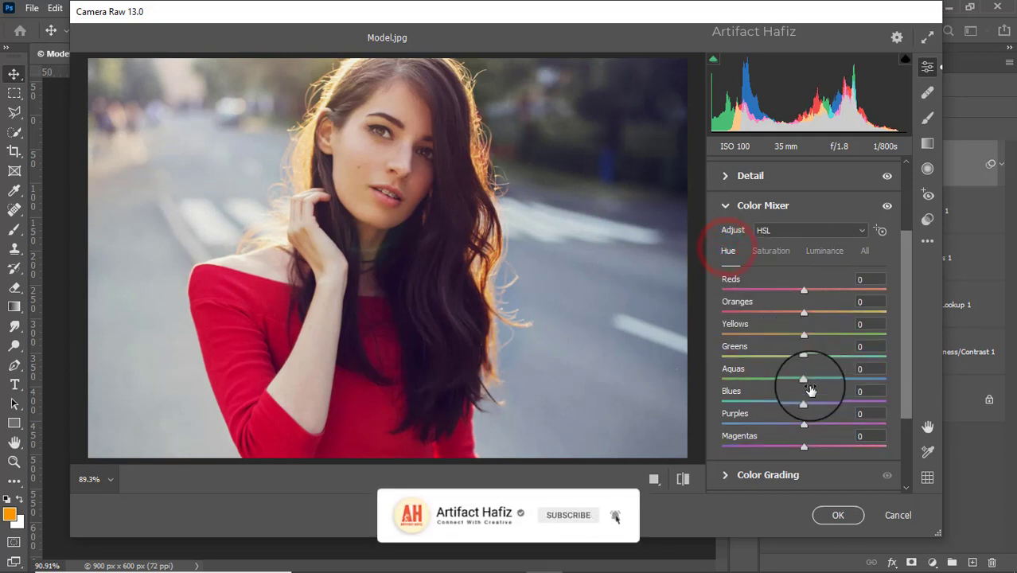
drag(803, 379, 689, 376)
drag(795, 399, 681, 397)
Color grade the shadows with a slight blue tint and the highlights with an orange tint of hue 31 and saturation 9.
scroll(798, 375, down, 3)
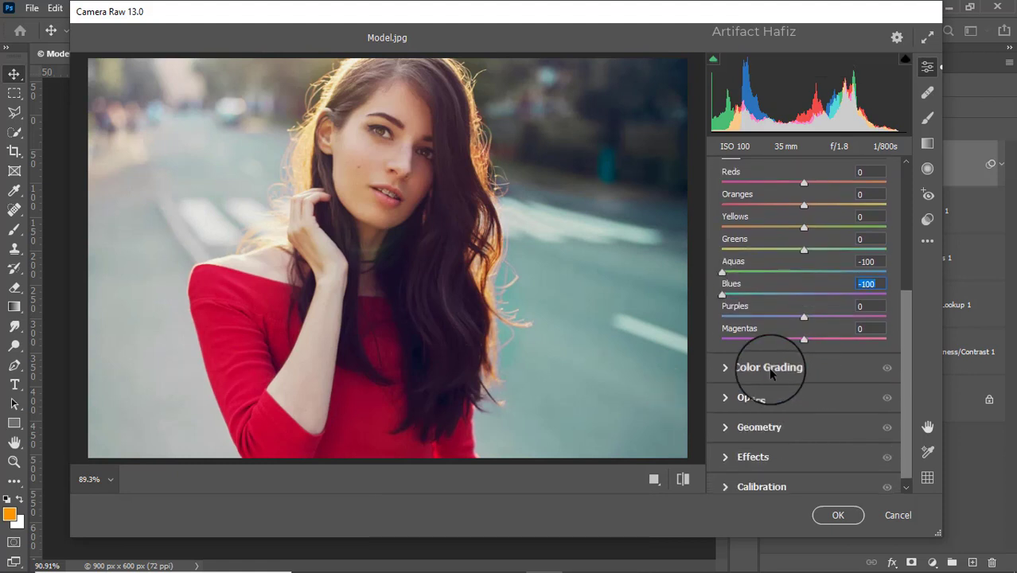
click(768, 369)
drag(750, 391, 720, 455)
drag(851, 393, 852, 391)
drag(860, 353, 892, 372)
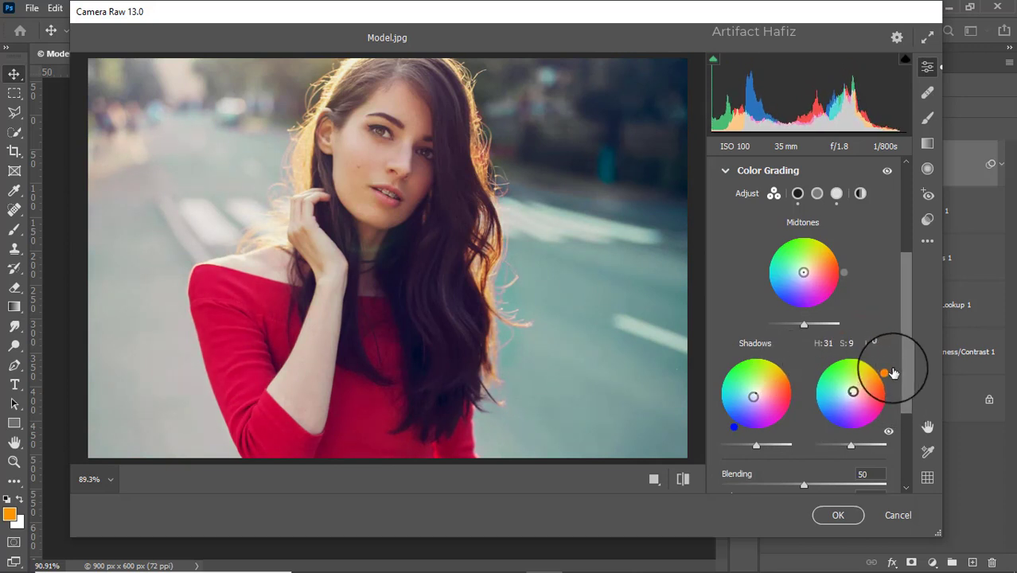
Add a slight dark vignette by setting the Vignetting effect to -7.
scroll(864, 342, down, 4)
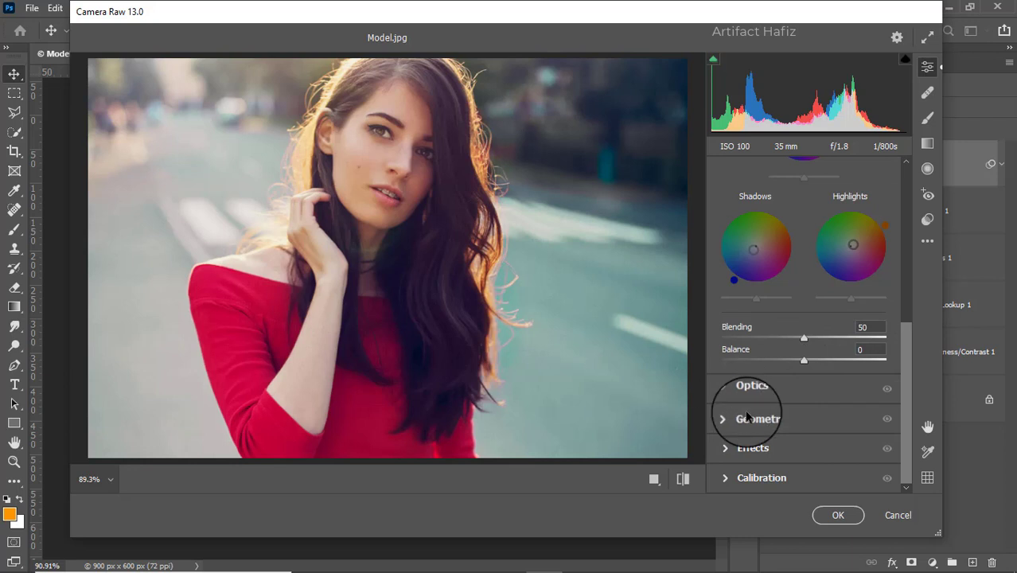
click(749, 447)
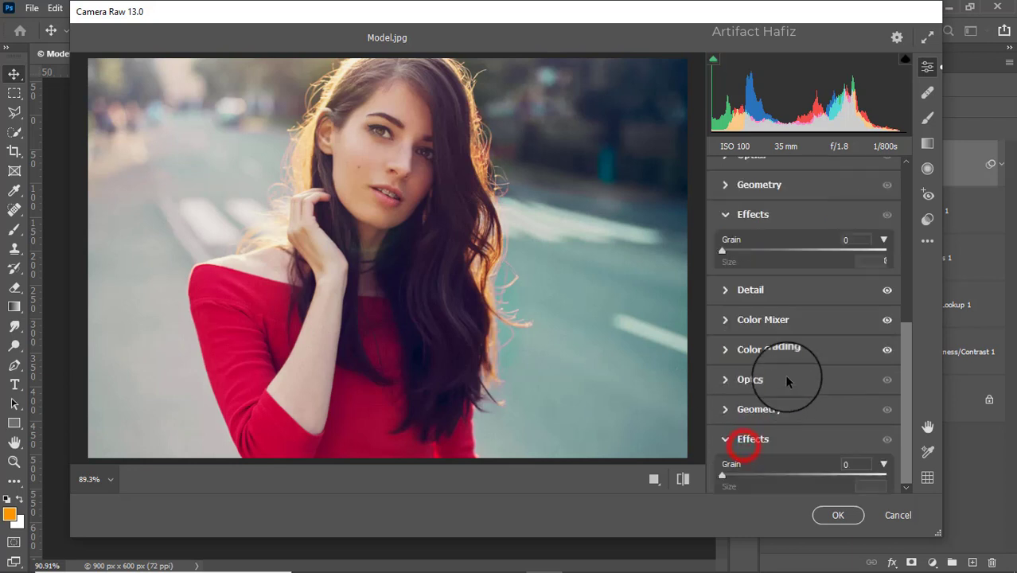
drag(799, 329, 798, 334)
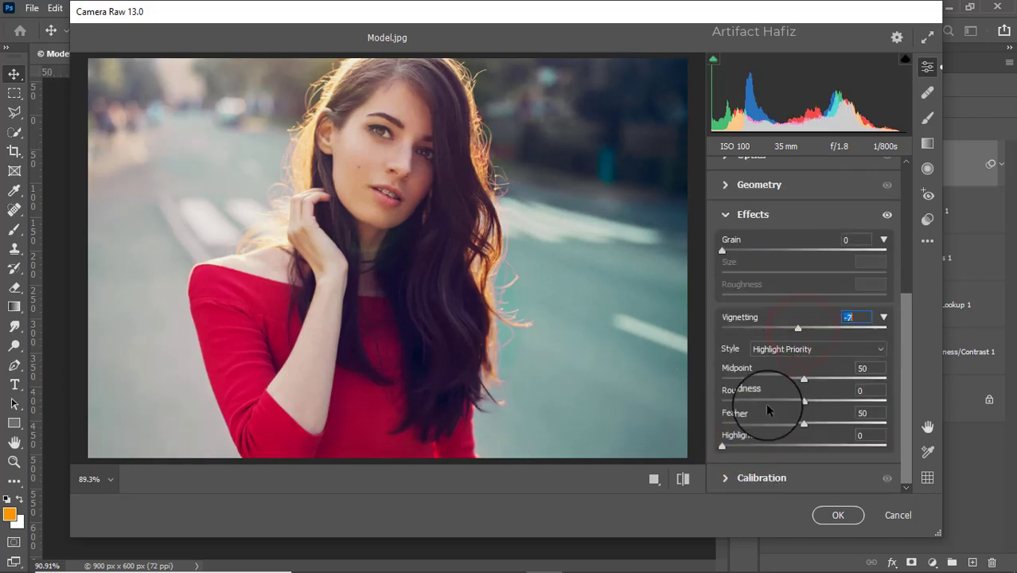
Calibrate the primary saturations to Red -4, Green +6 and Blue +5.
click(722, 475)
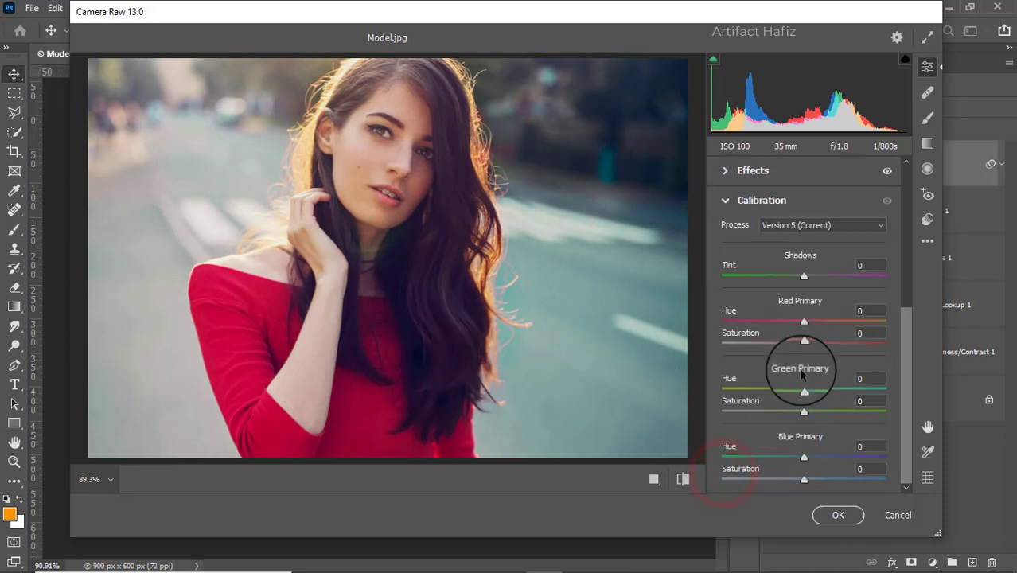
drag(804, 343, 801, 344)
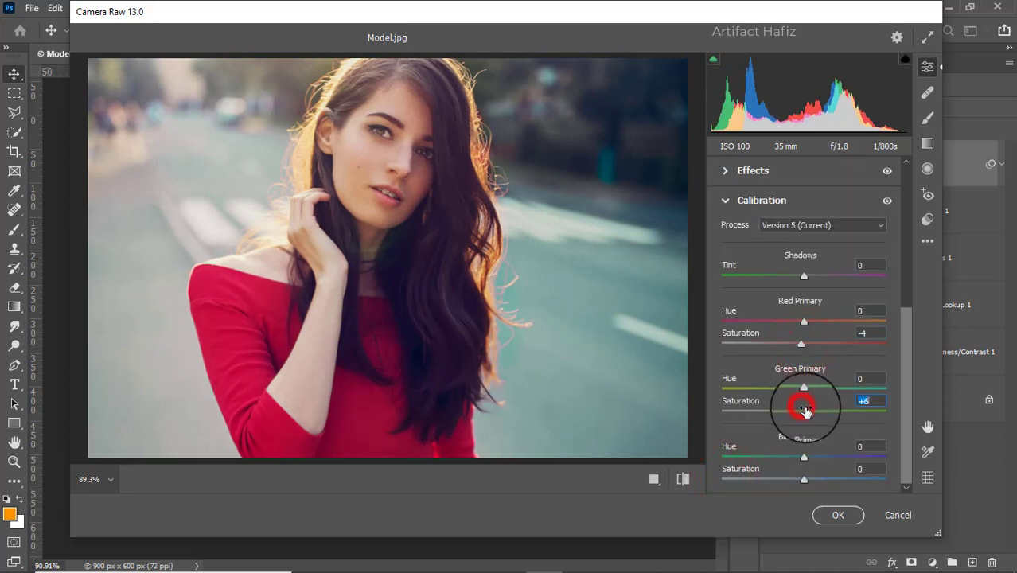
drag(805, 409, 807, 410)
click(806, 478)
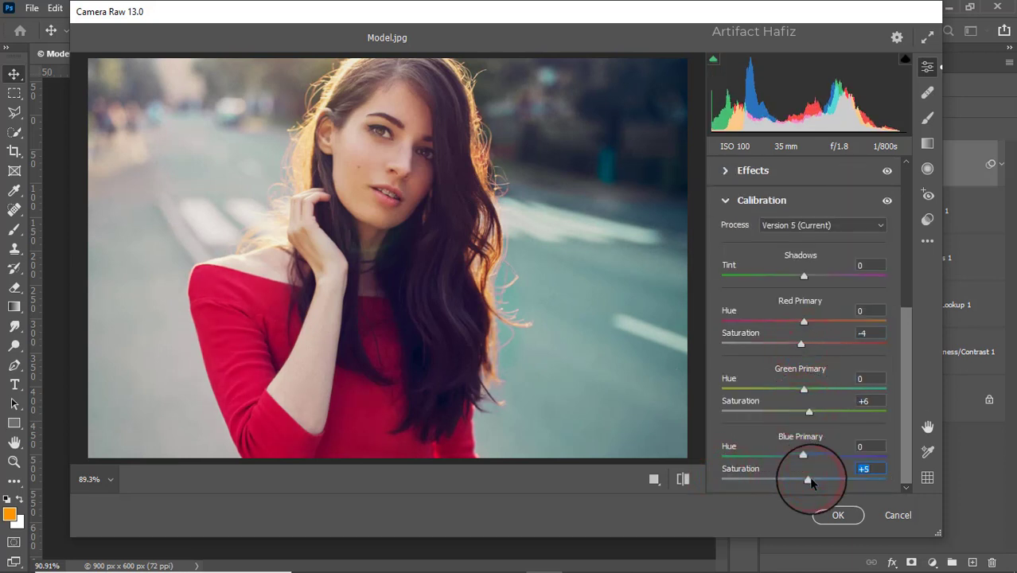
Reset the Graduated Filter's Highlights, Shadows, Texture, Clarity and Sharpness values to 0.
click(930, 146)
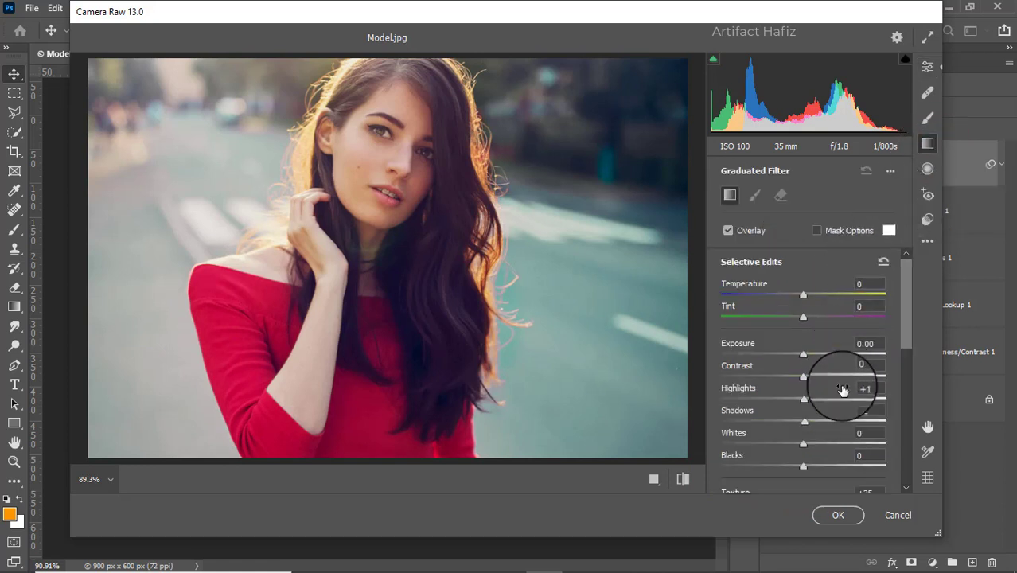
double_click(805, 420)
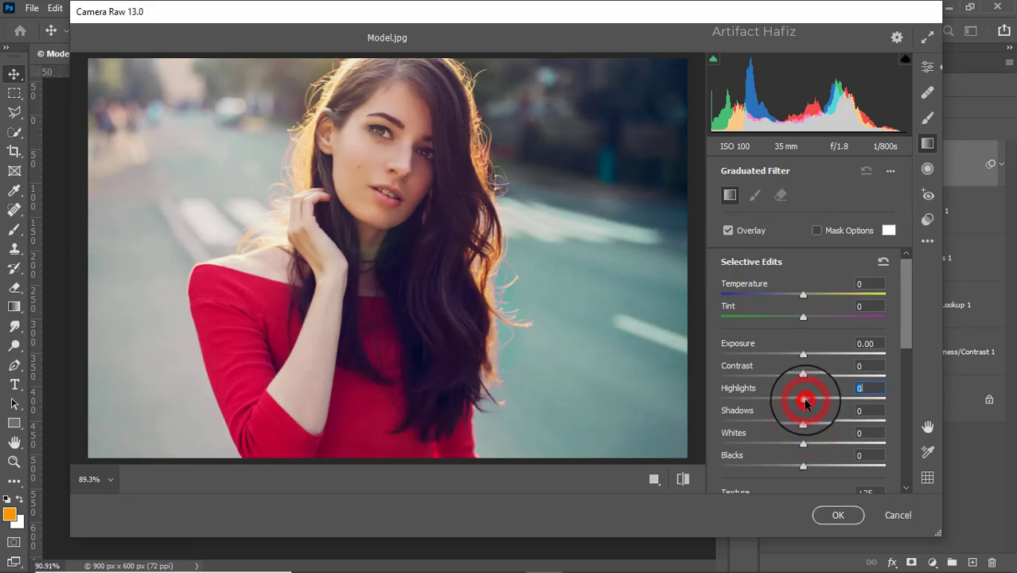
scroll(805, 405, down, 3)
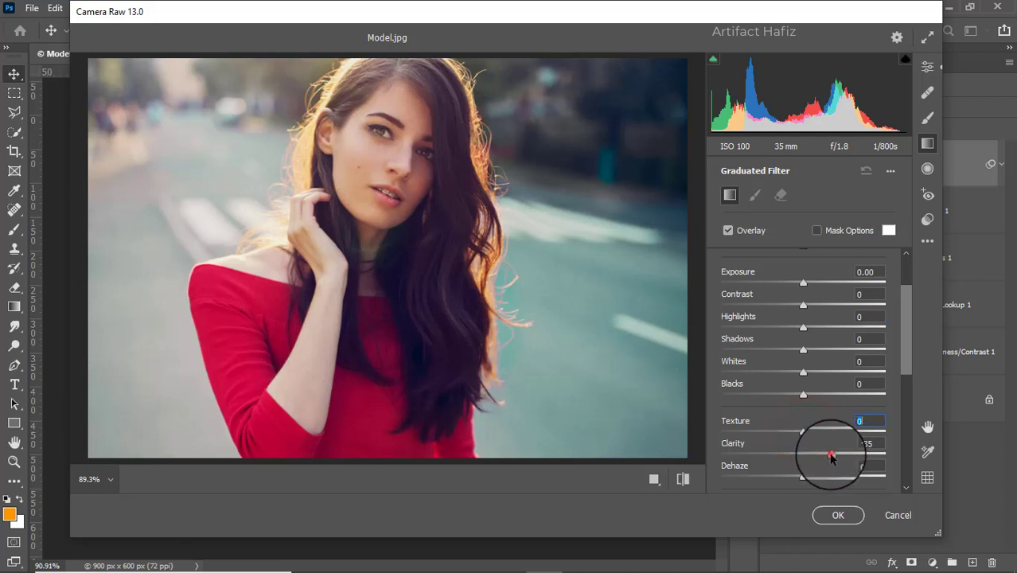
scroll(795, 442, down, 5)
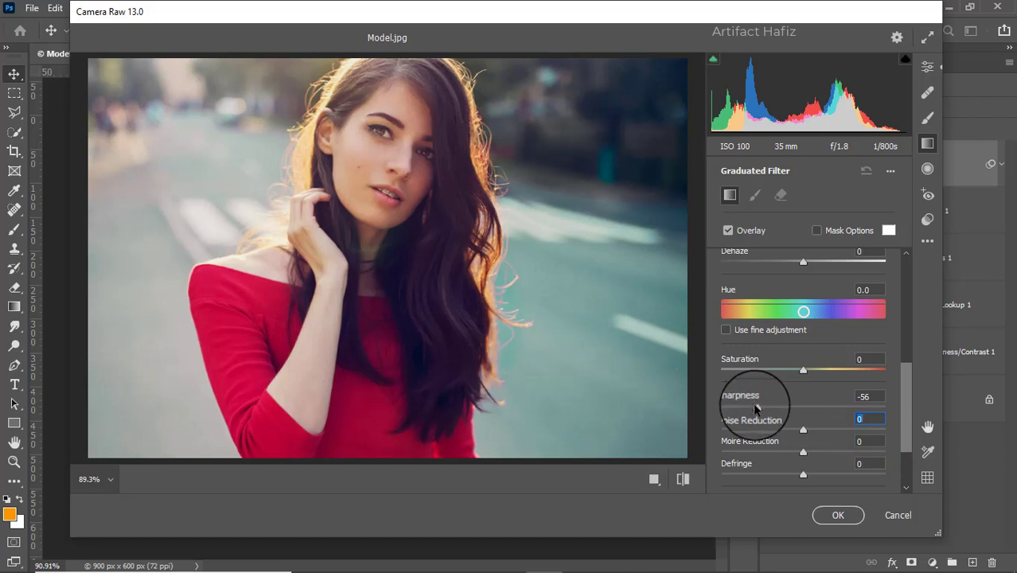
scroll(800, 406, down, 2)
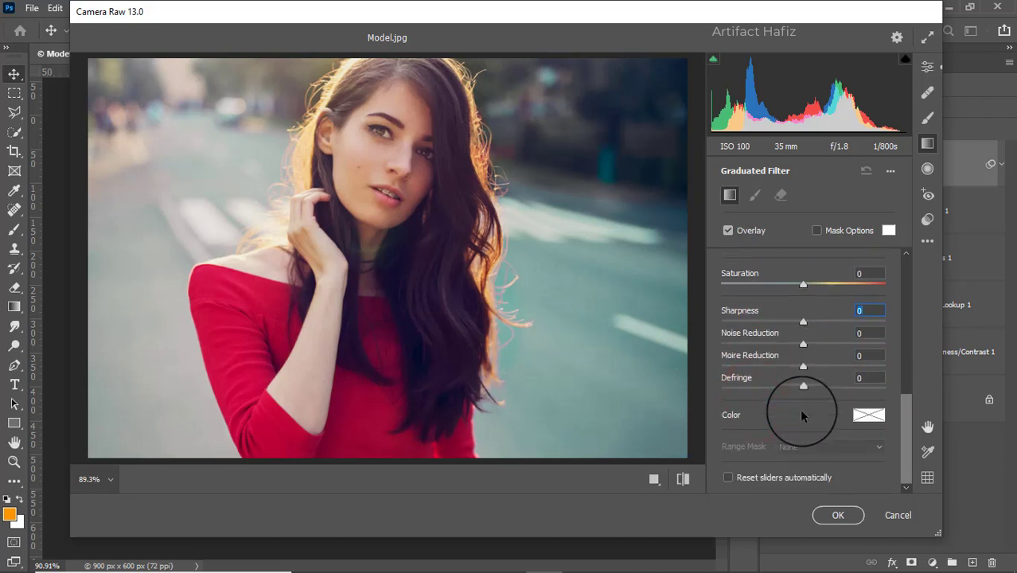
scroll(802, 415, up, 6)
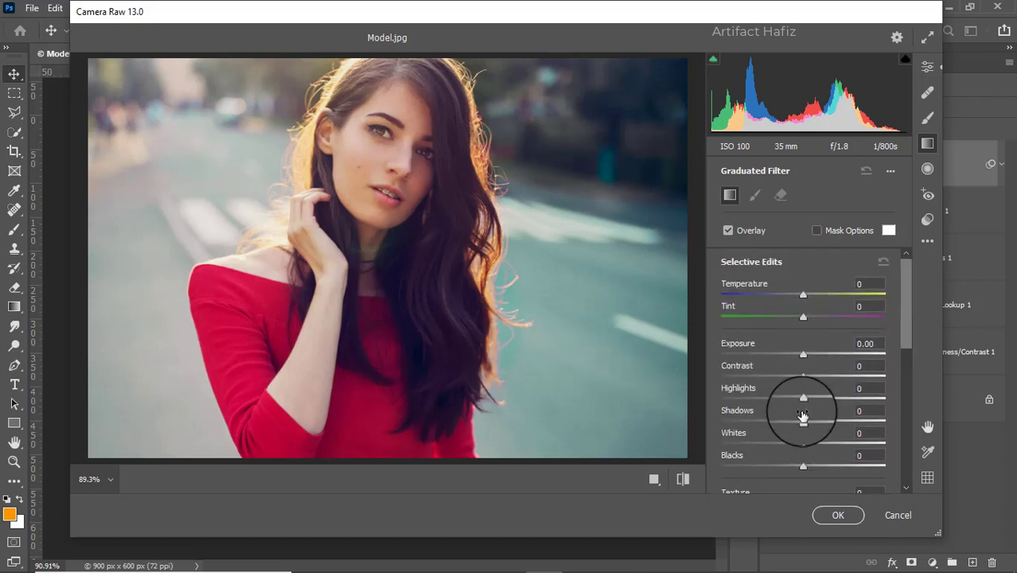
Add a graduated filter from the photo's right edge to just past the model's face with Exposure -1.40 and Temperature -10.
click(926, 144)
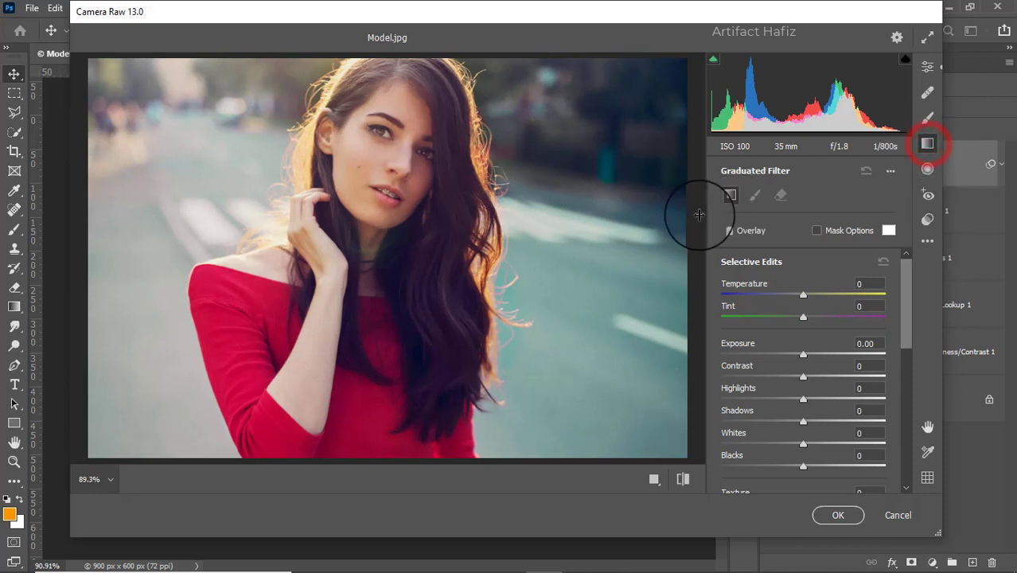
drag(691, 215, 359, 215)
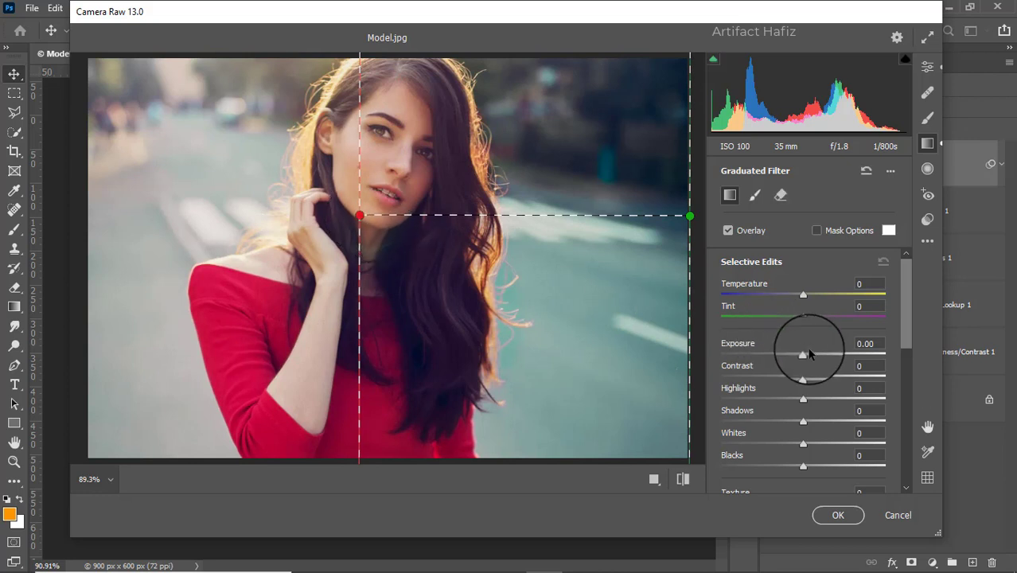
drag(798, 354, 772, 353)
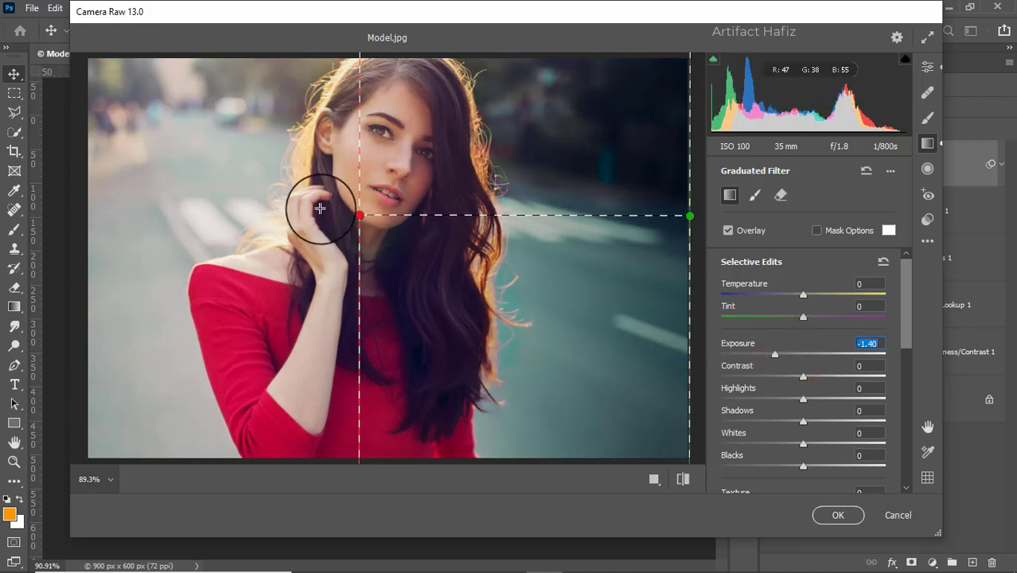
drag(360, 217, 264, 167)
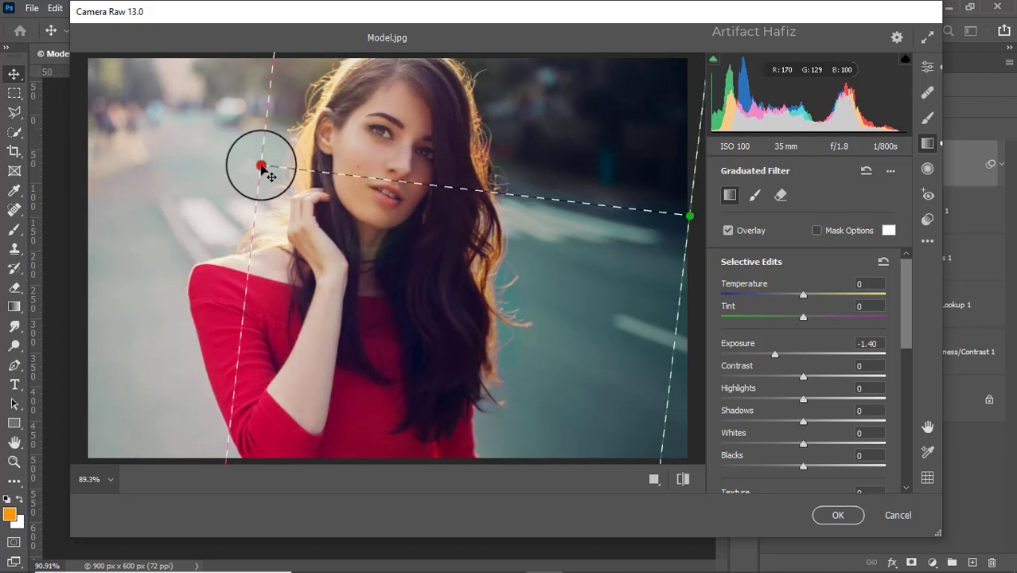
mouse_move(795, 293)
mouse_down()
mouse_move(771, 292)
mouse_move(794, 300)
mouse_up()
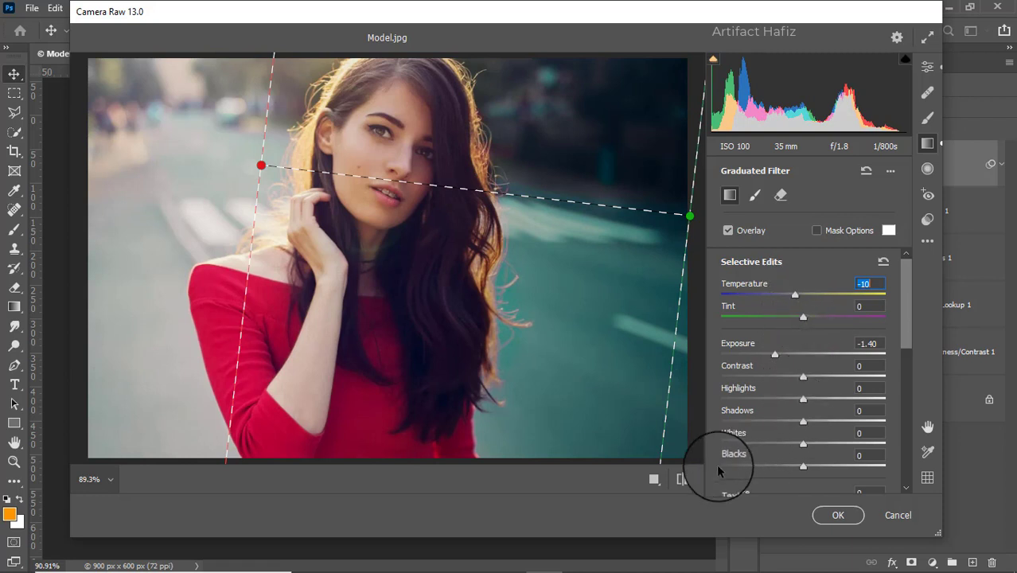
Compare the edited portrait with its default-settings version.
click(687, 481)
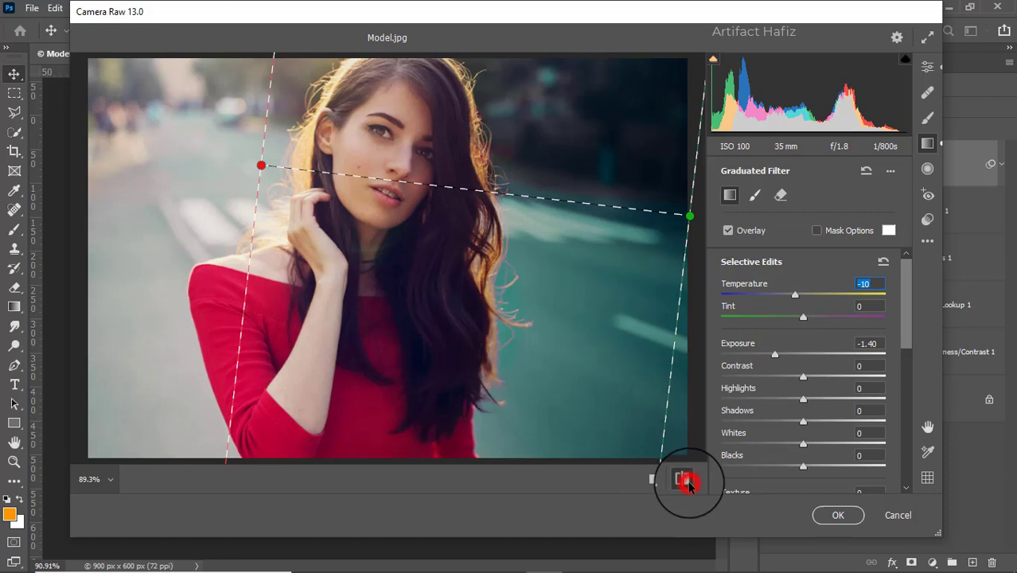
click(687, 481)
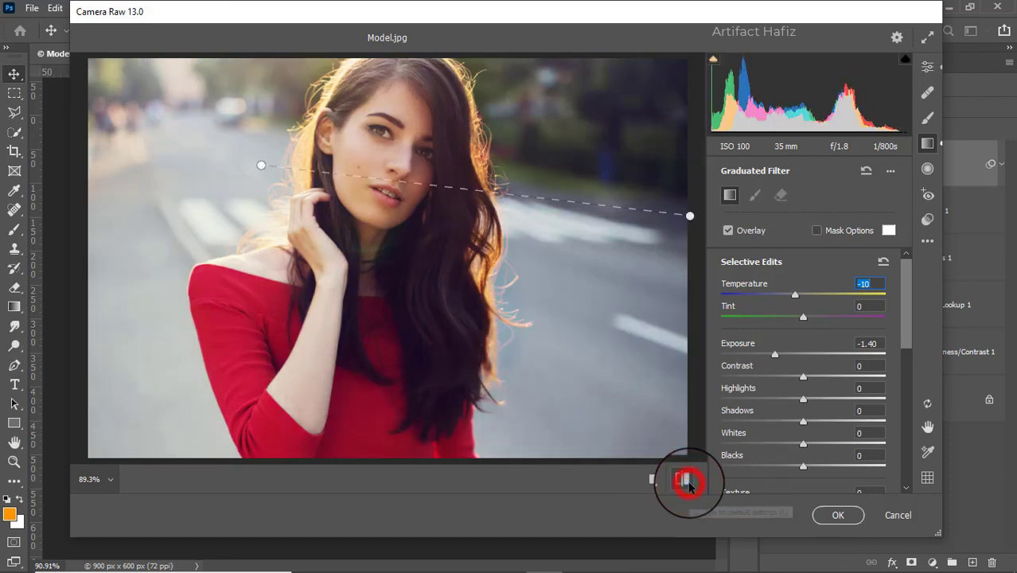
click(687, 480)
click(687, 480)
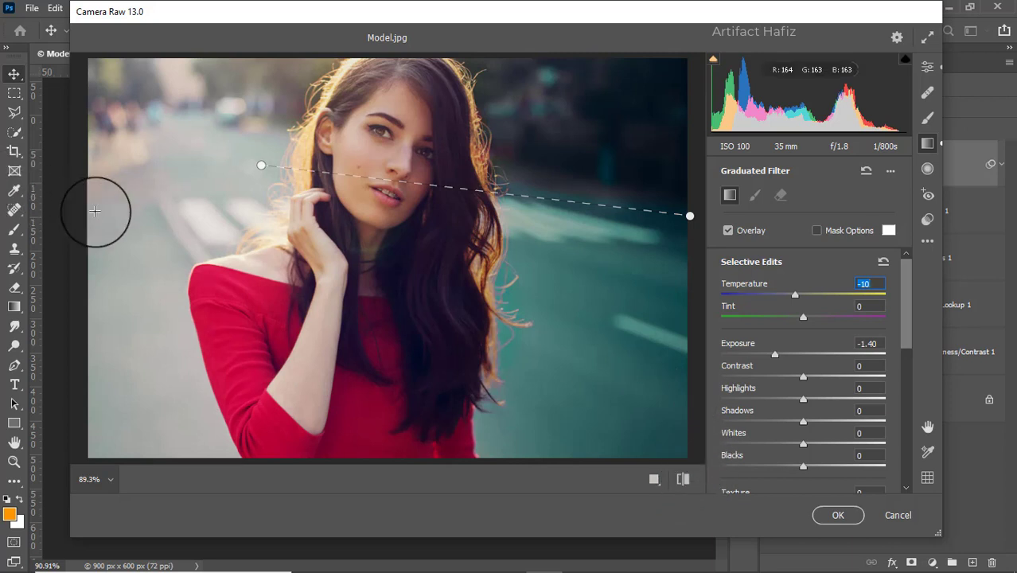
Add a second graduated filter from the photo's left edge past the model with Exposure -0.25, and apply the Camera Raw filter.
drag(90, 213, 532, 219)
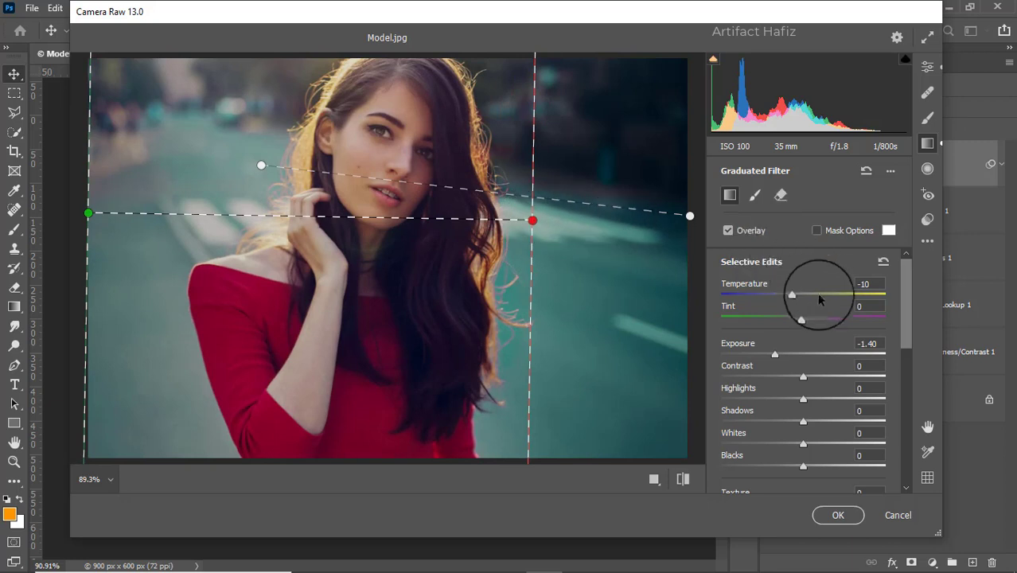
drag(775, 355, 798, 360)
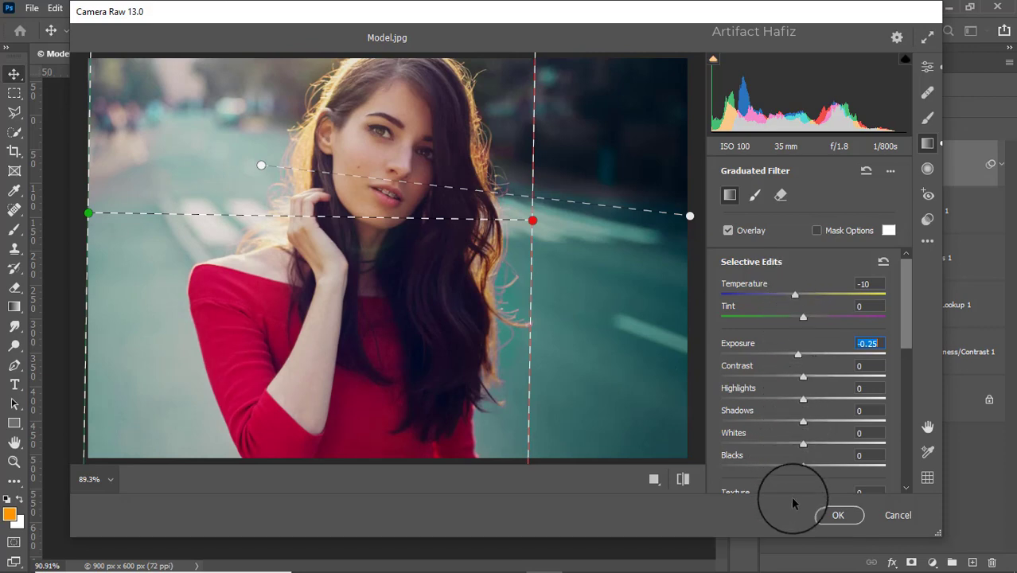
click(832, 515)
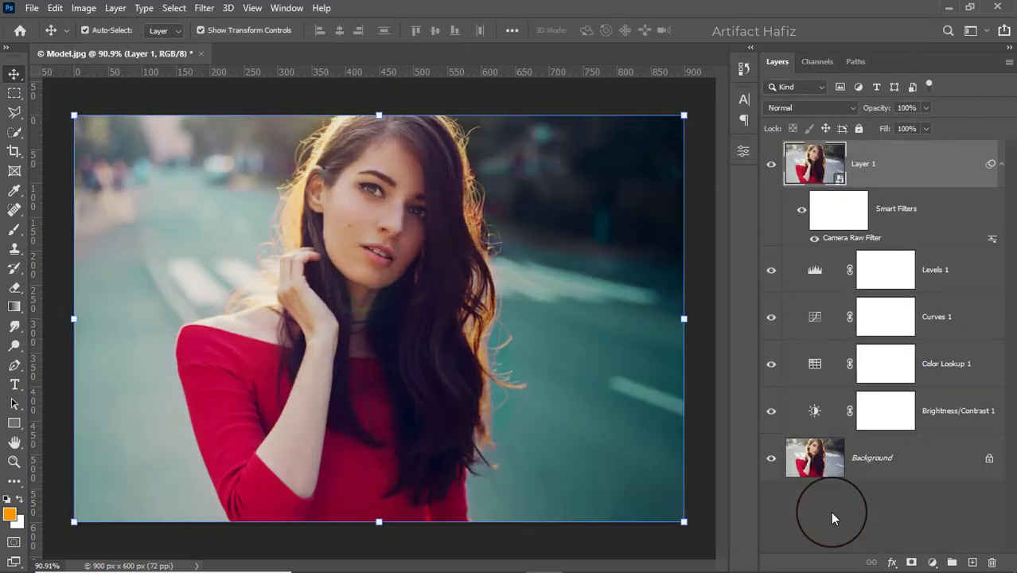
Toggle the visibility of Layer 1 off and on to compare the portrait before and after the Camera Raw grade.
click(770, 163)
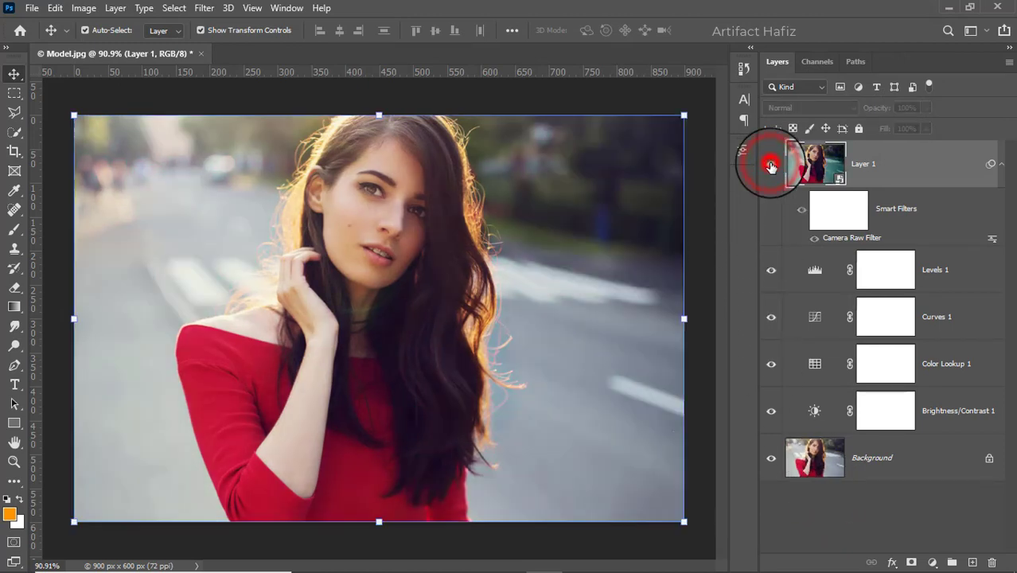
click(770, 164)
click(890, 163)
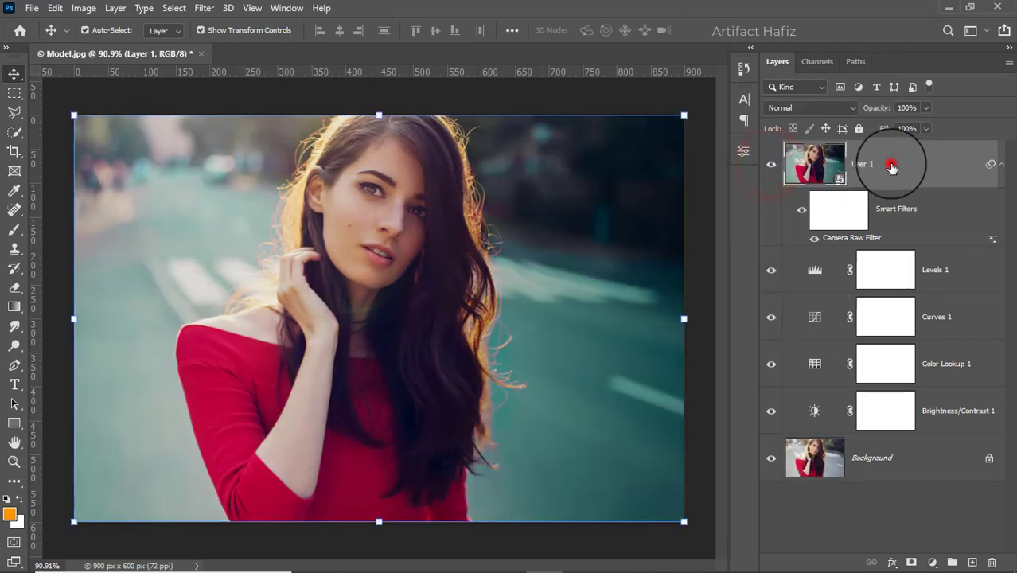
Open Layer 1 in Nik Collection's Color Efex Pro 4 and choose the Cross Processing filter with method L02.
click(210, 10)
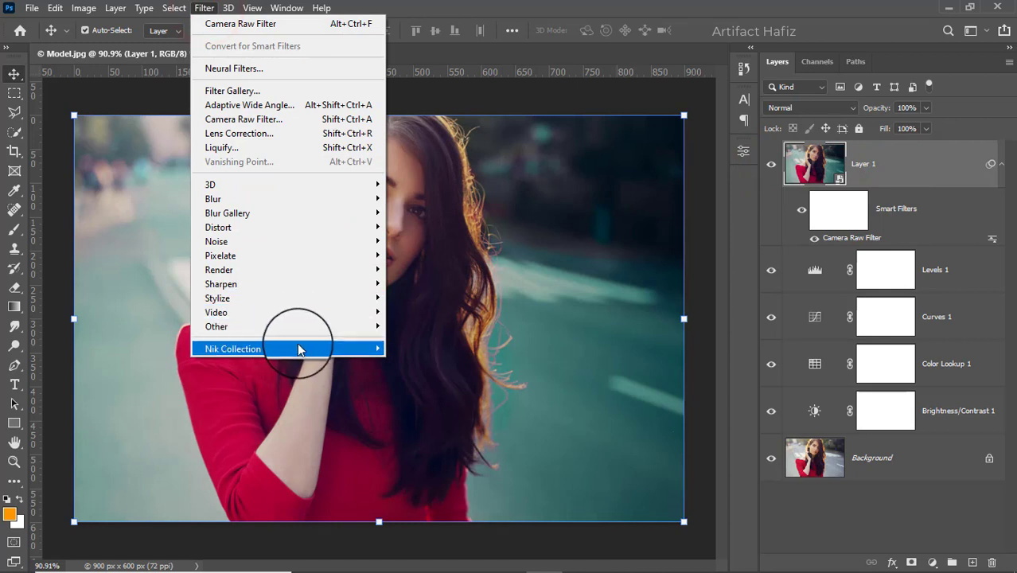
mouse_move(299, 350)
click(412, 360)
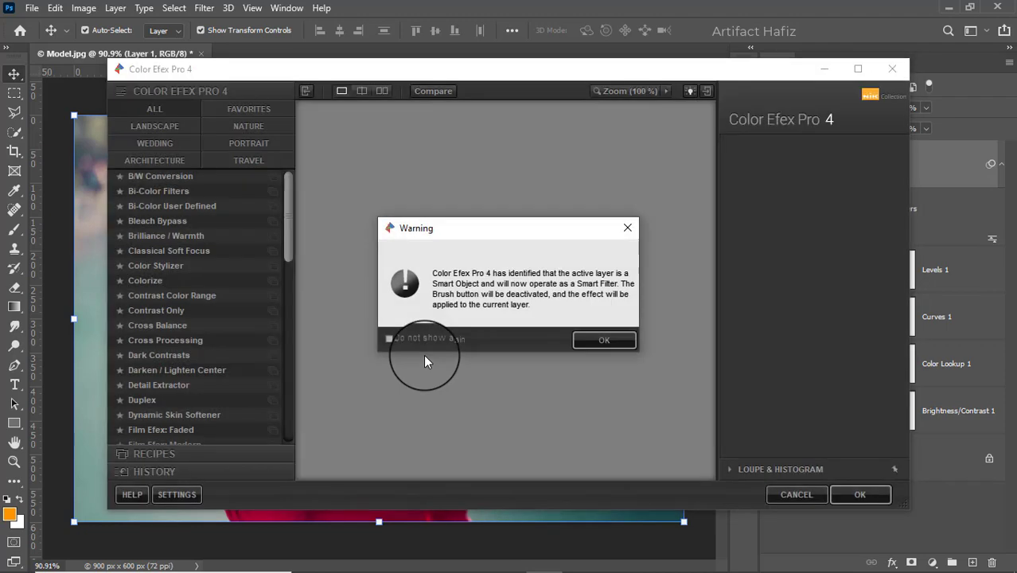
click(587, 338)
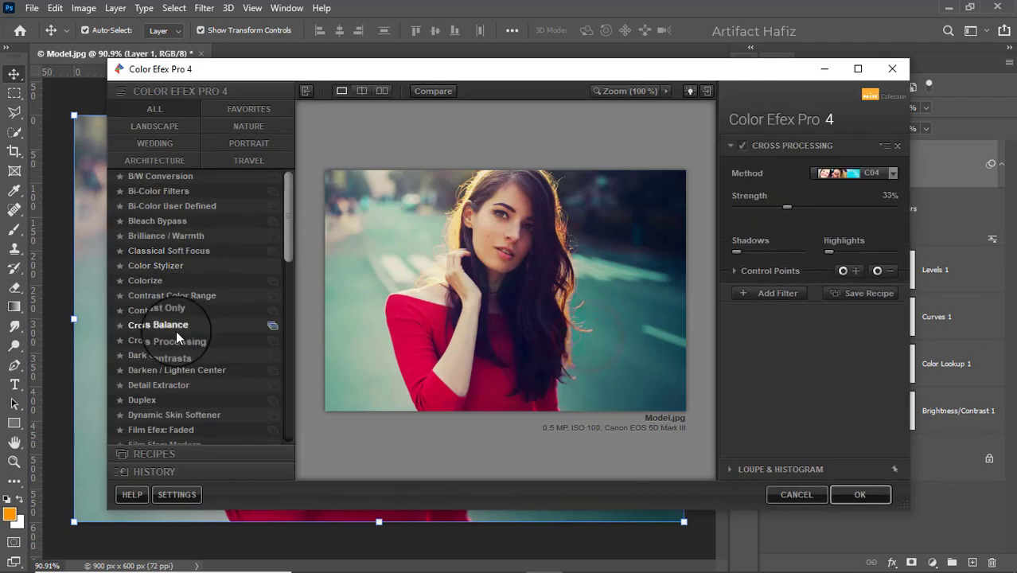
click(174, 340)
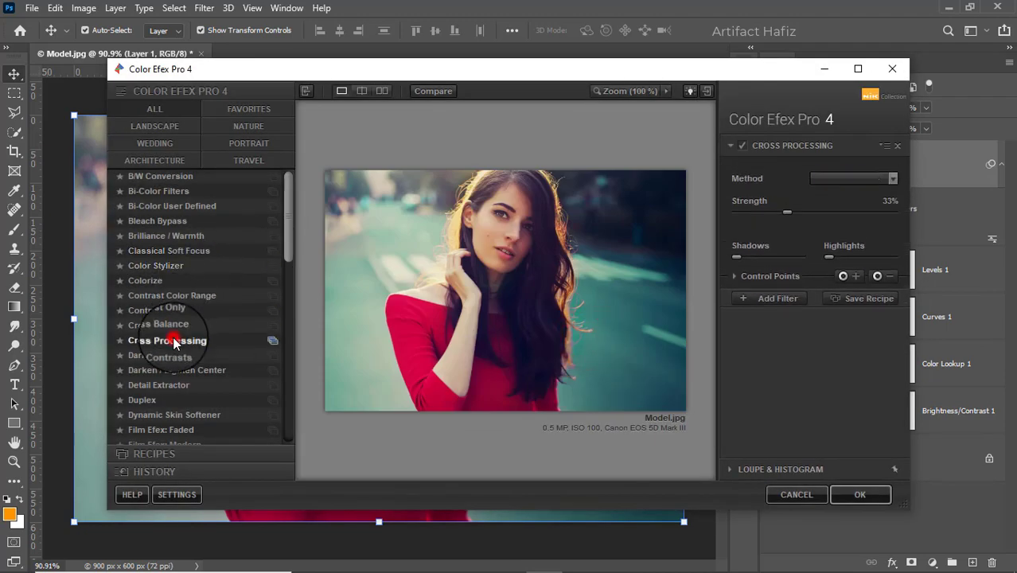
click(843, 178)
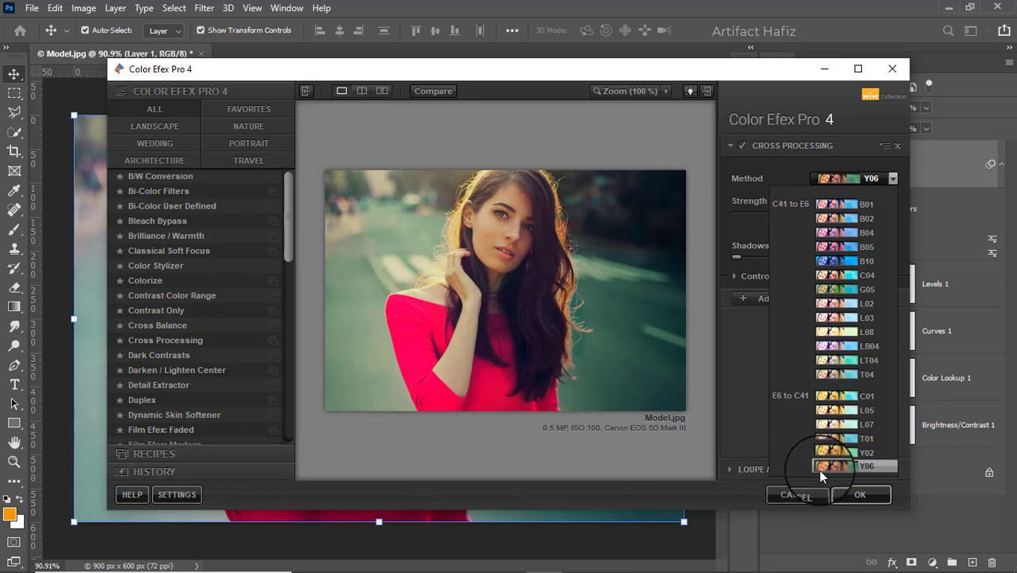
click(847, 306)
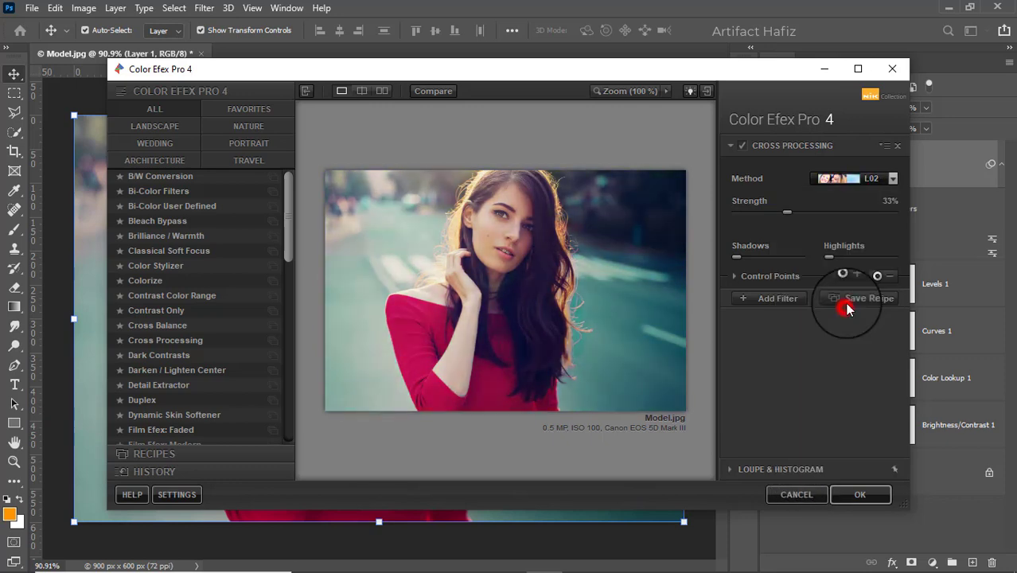
Check the Cross Processing effect on and off, set its strength to 0%, and apply the Color Efex Pro 4 filter.
click(743, 141)
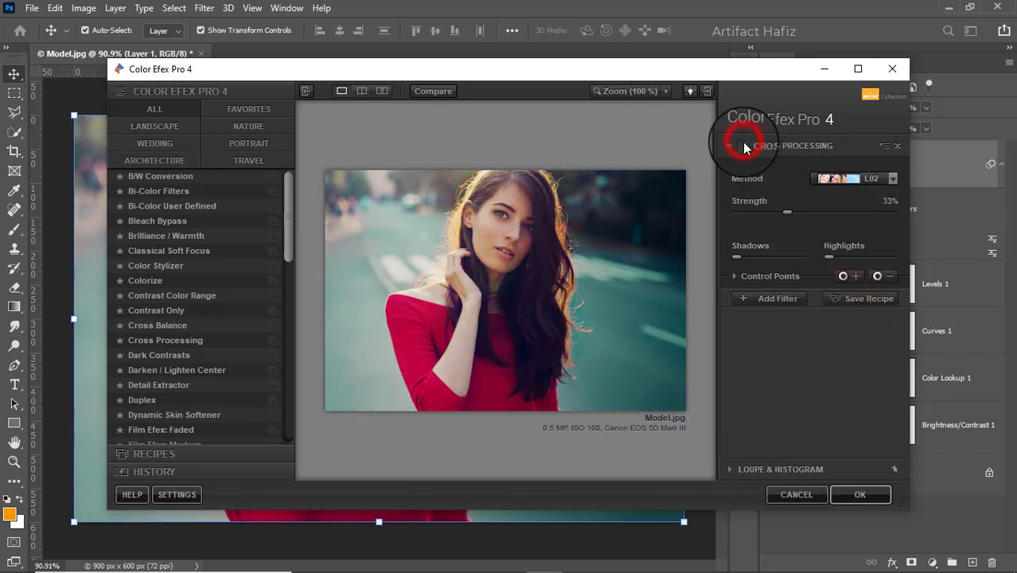
click(747, 143)
click(789, 212)
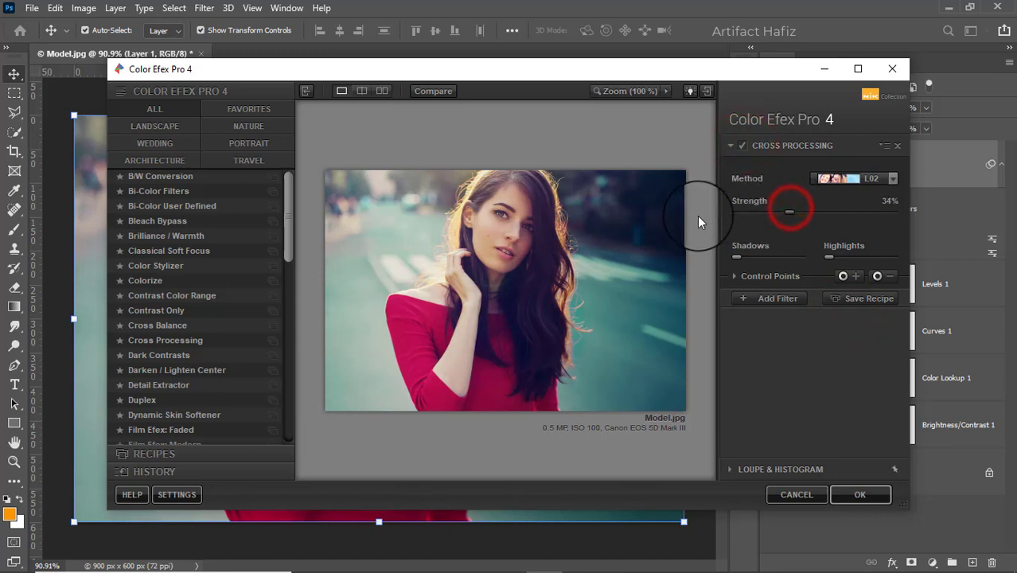
drag(773, 211, 704, 211)
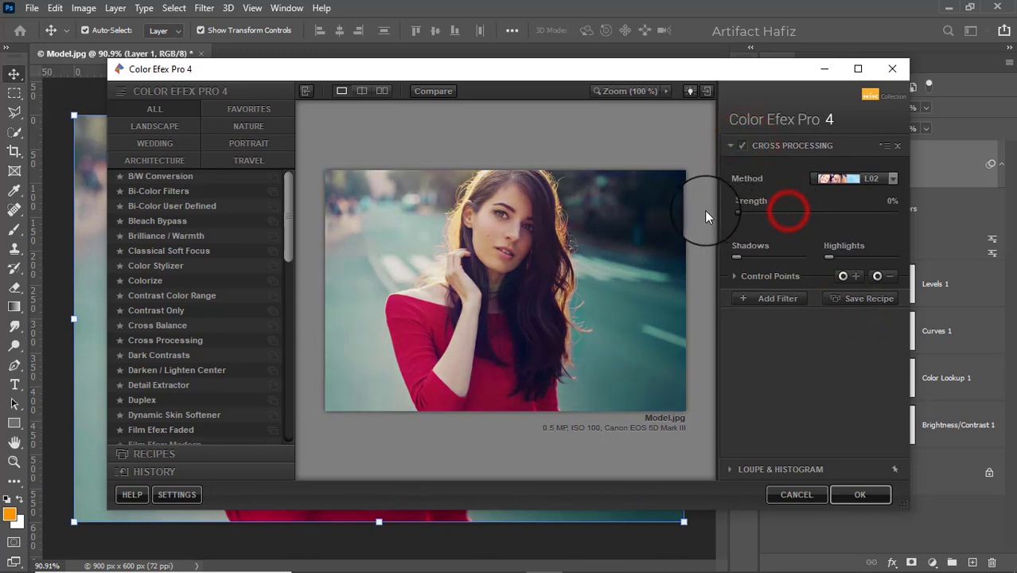
click(742, 147)
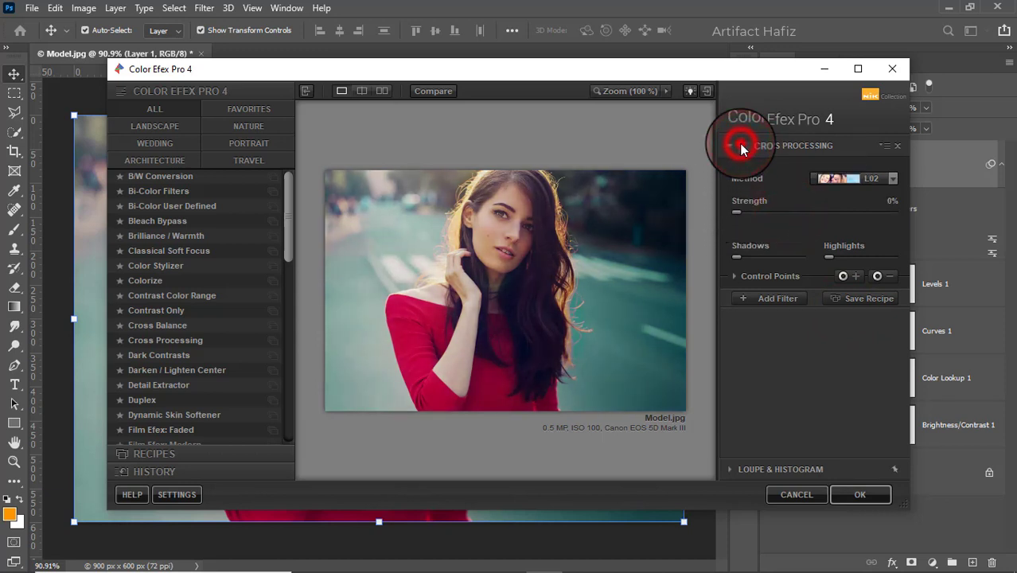
click(853, 493)
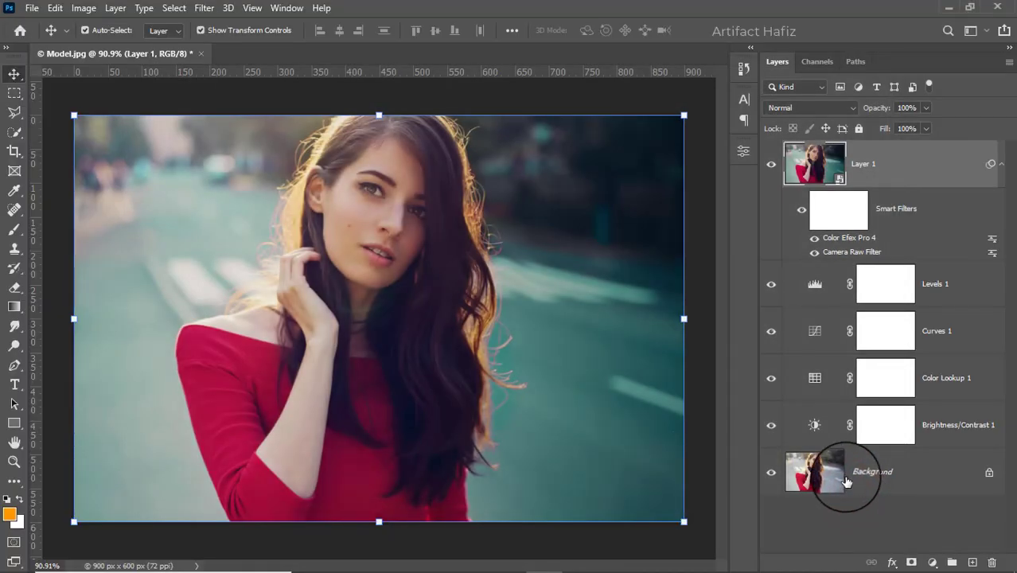
Hide and restore all layers above the Background twice to compare the original photo with the finished grade.
alt+click(771, 474)
alt+click(771, 473)
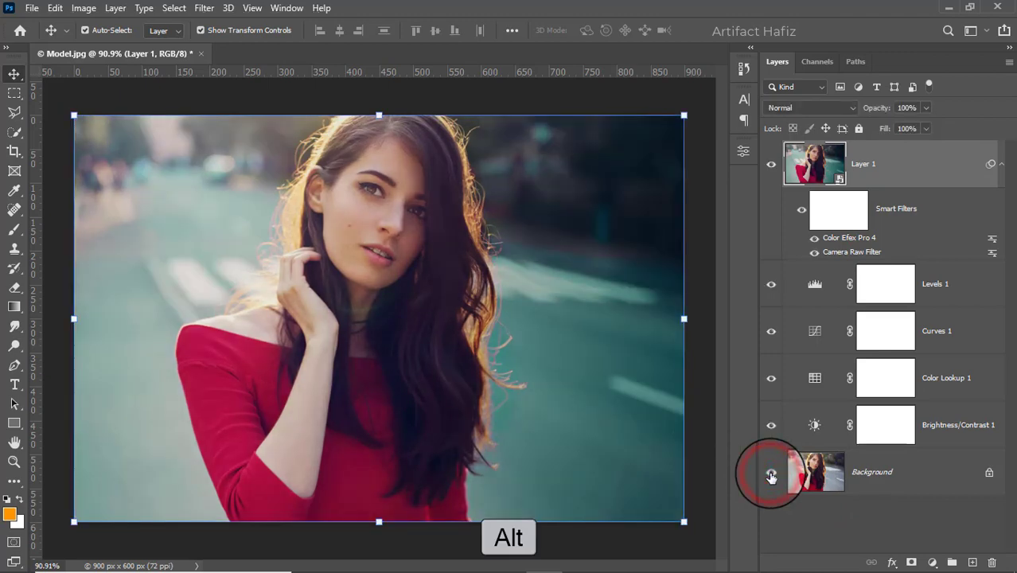
alt+click(771, 475)
alt+click(771, 475)
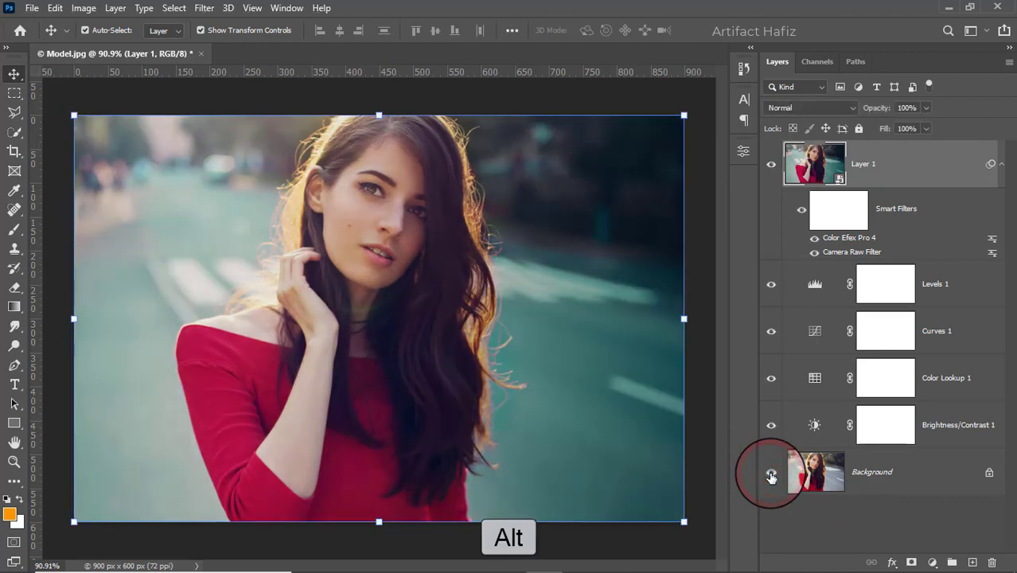